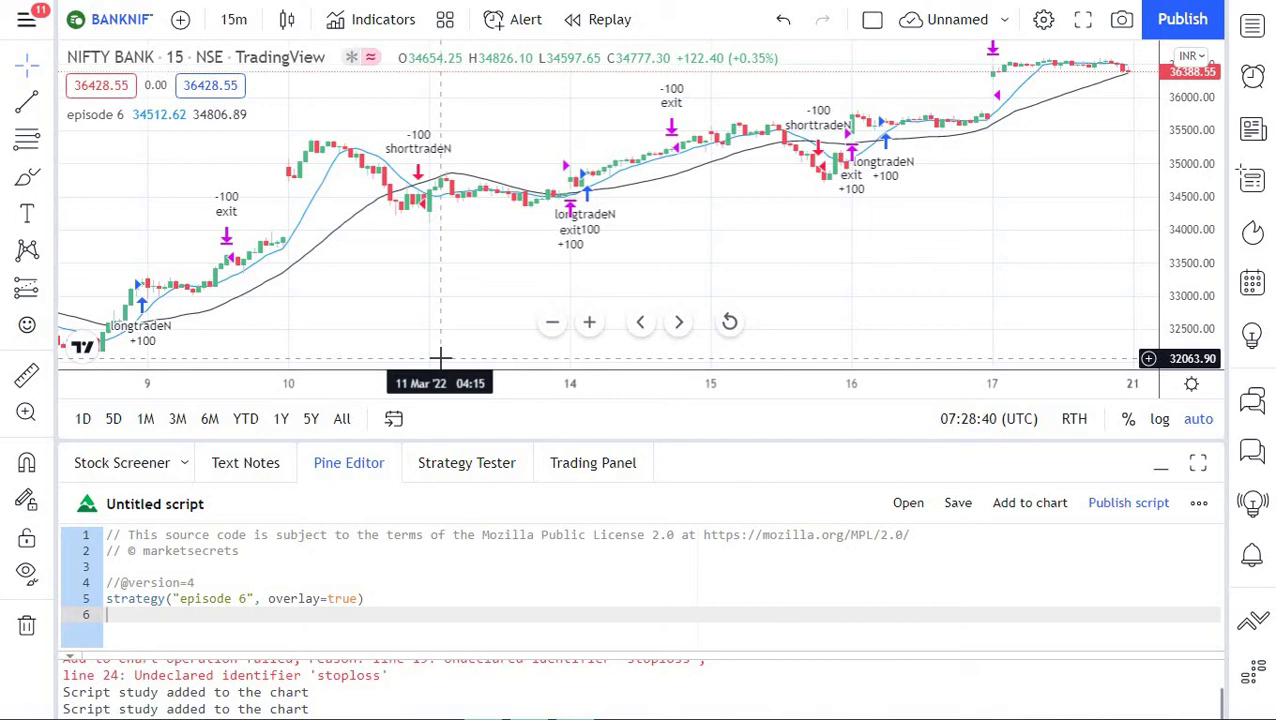
Change the strategy title on line 5 from 'episode 6' to 'episode 7'.
{"action": "left_click", "coordinate": [249, 598]}
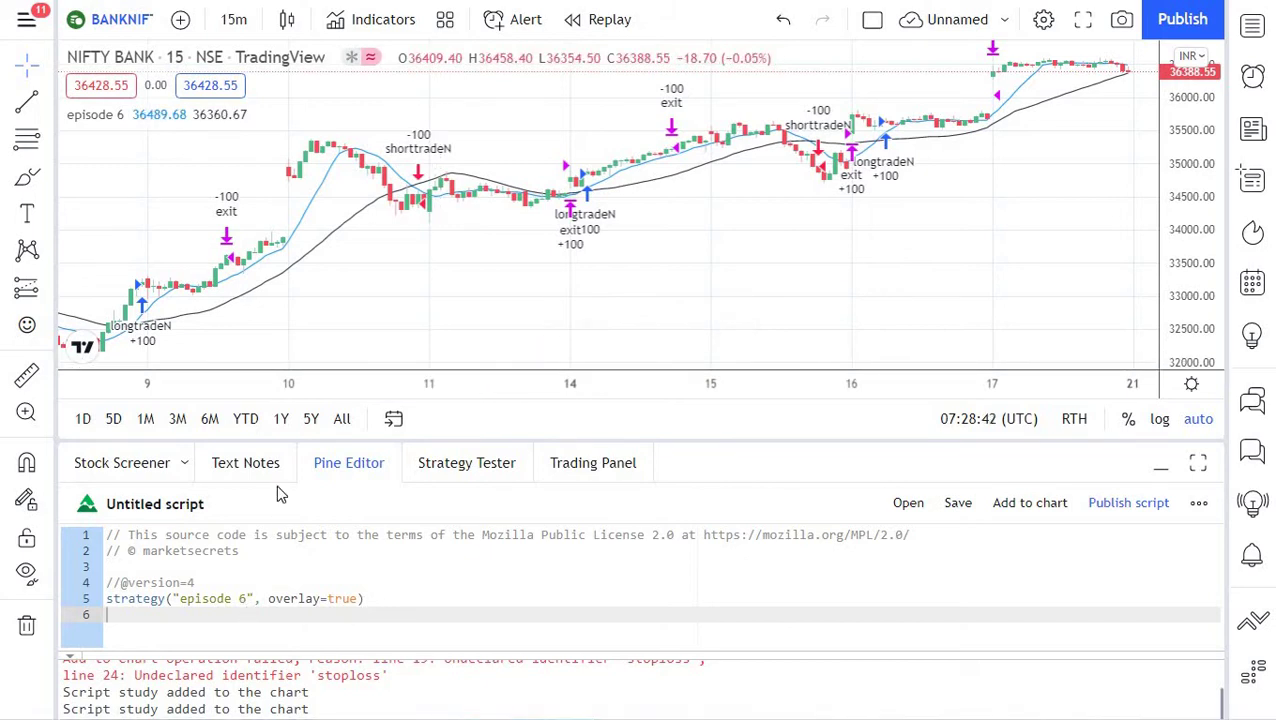
{"action": "key", "text": "BackSpace"}
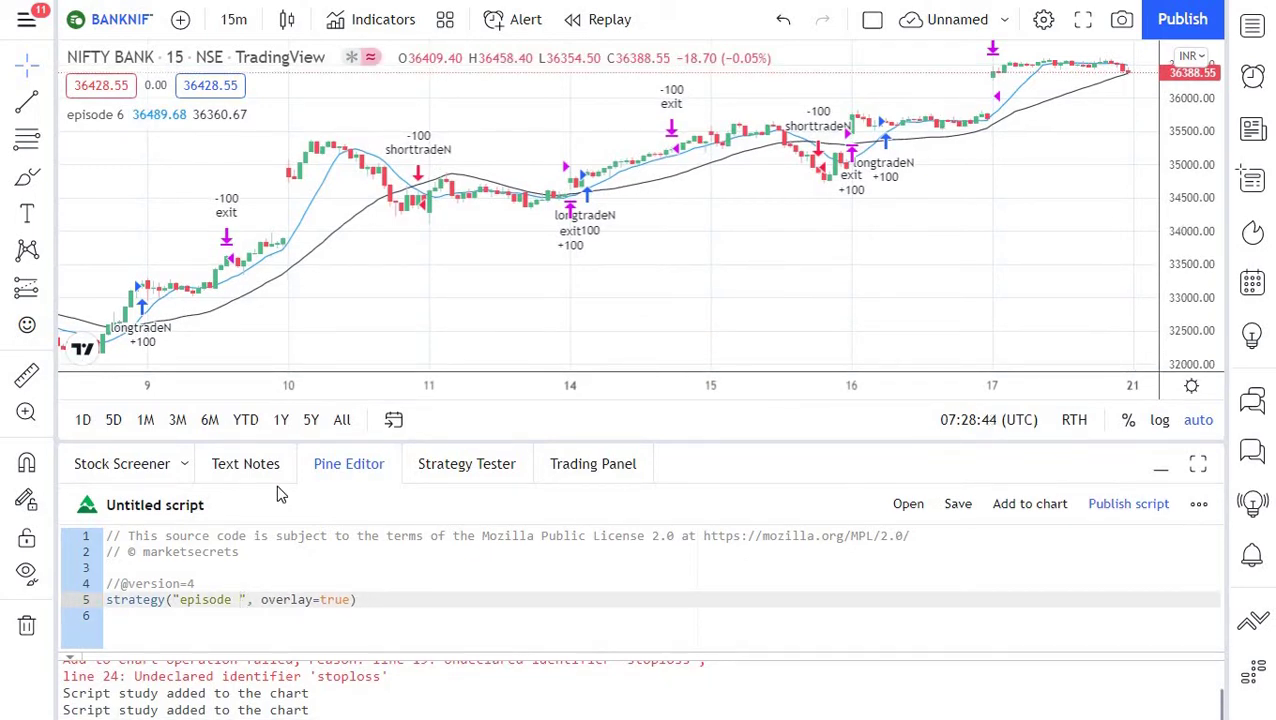
{"action": "type", "text": "7"}
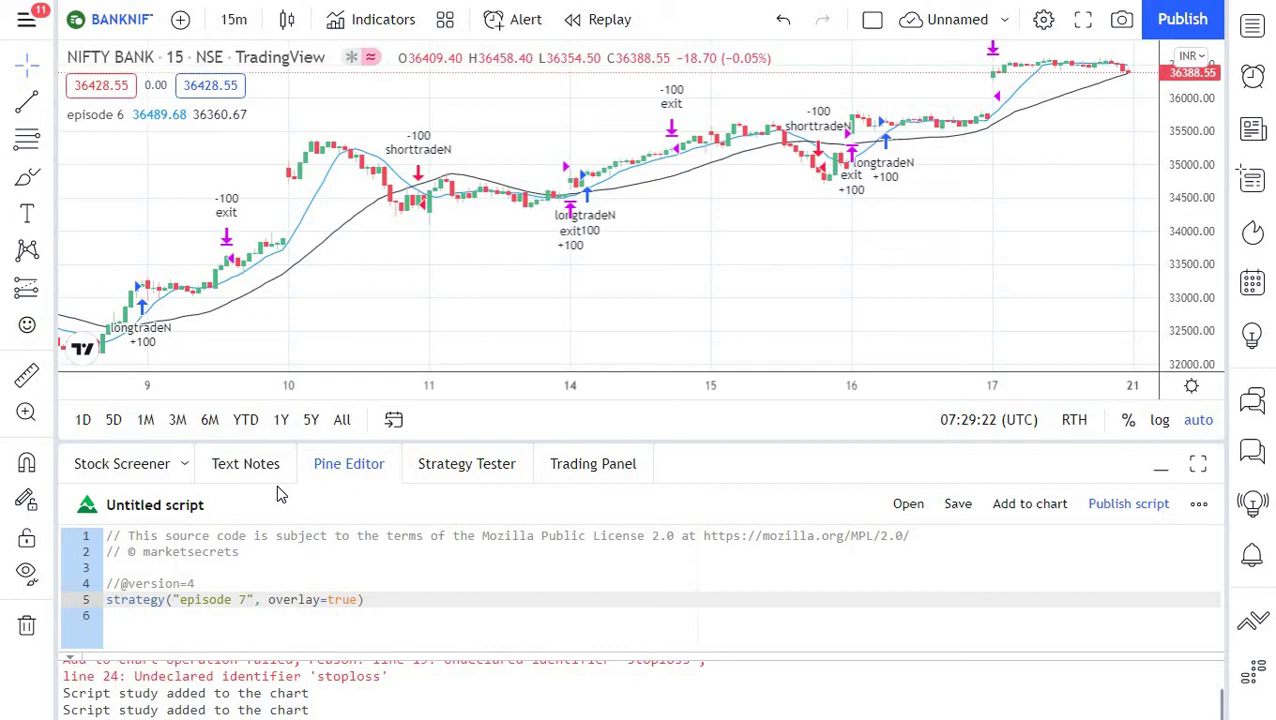
Define price_close=close, price_open=open and price_change=price_close/price_open on new lines below the strategy.
{"action": "key", "text": "End"}
{"action": "key", "text": "Return"}
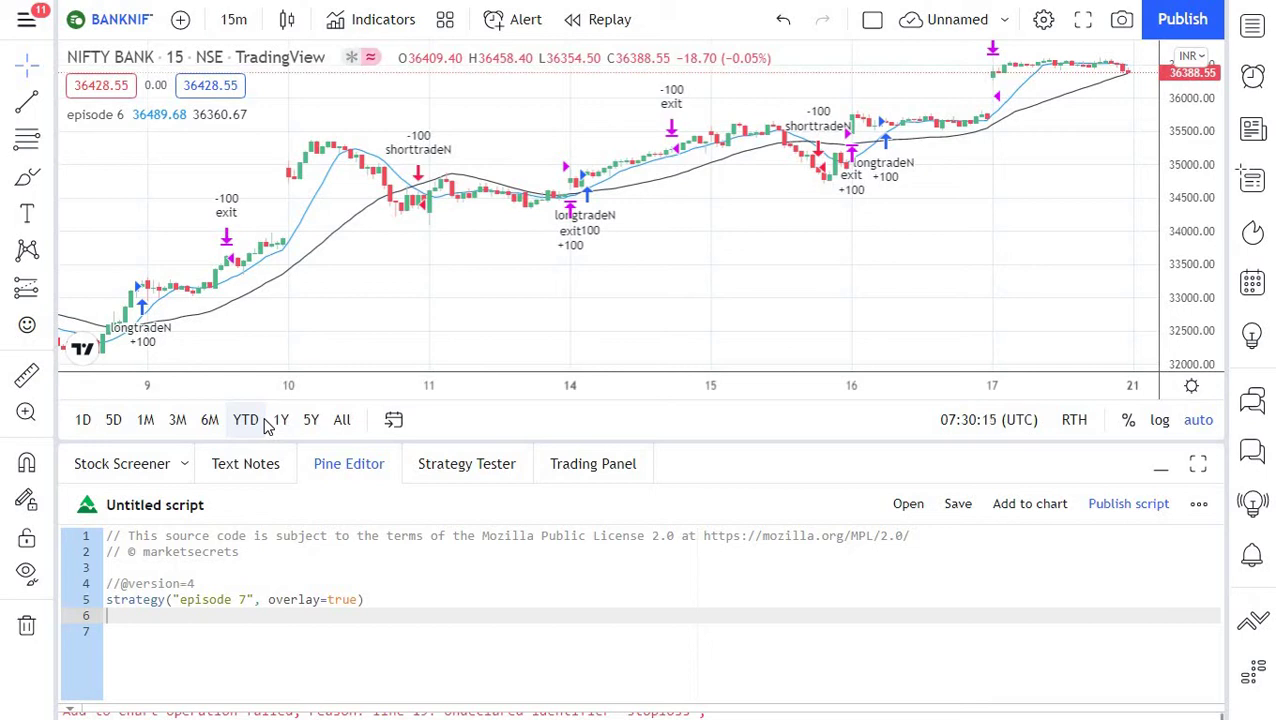
{"action": "type", "text": "p"}
{"action": "type", "text": "rice_"}
{"action": "type", "text": "close"}
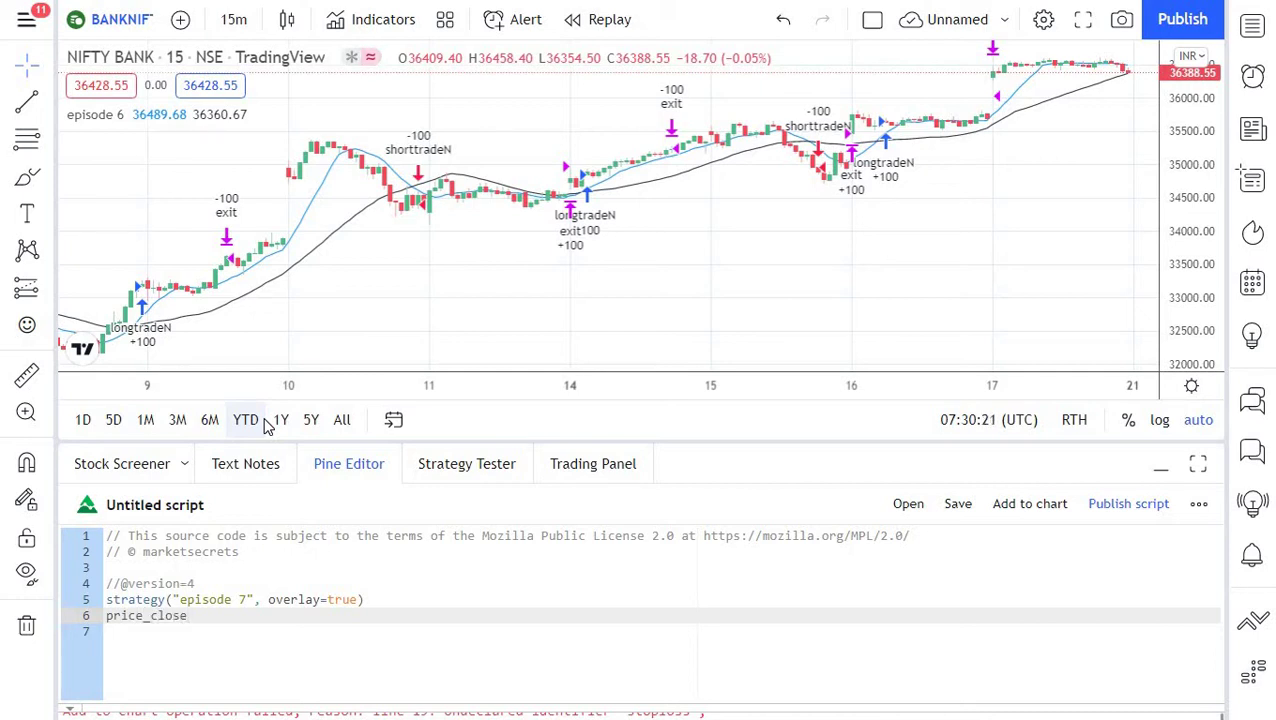
{"action": "type", "text": "=close"}
{"action": "key", "text": "Return"}
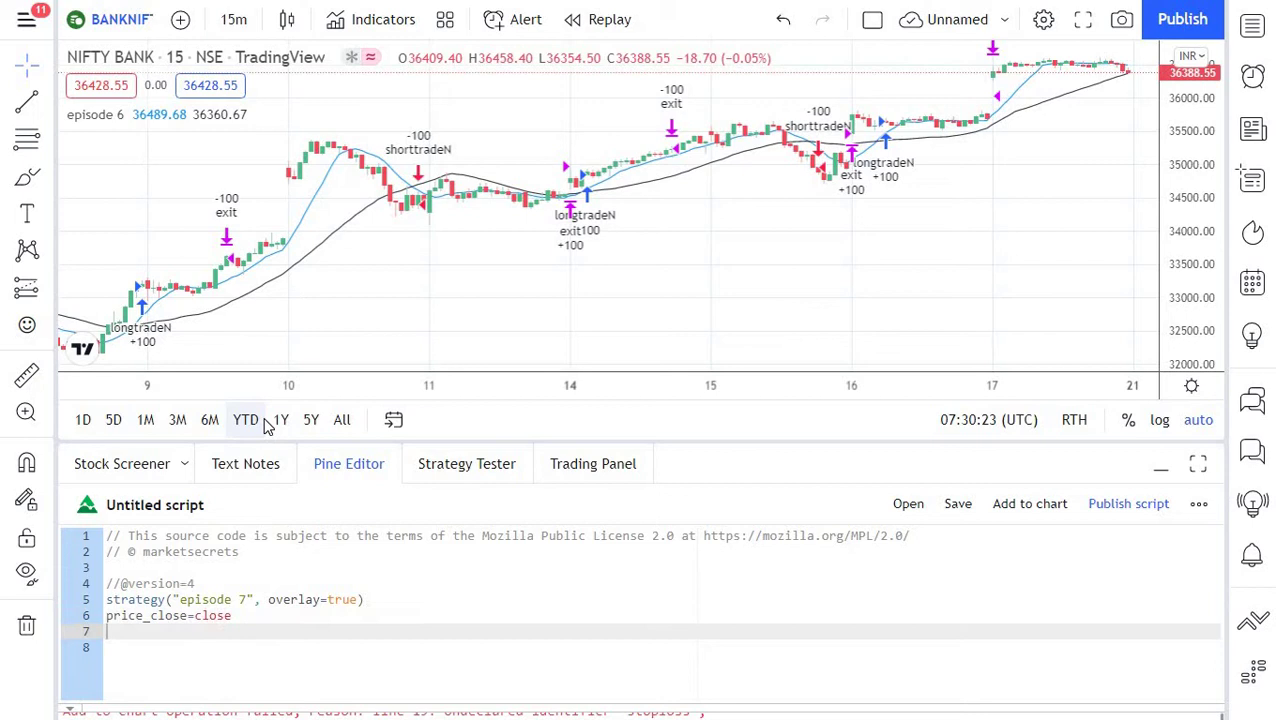
{"action": "type", "text": "pric"}
{"action": "type", "text": "e_"}
{"action": "type", "text": "open="}
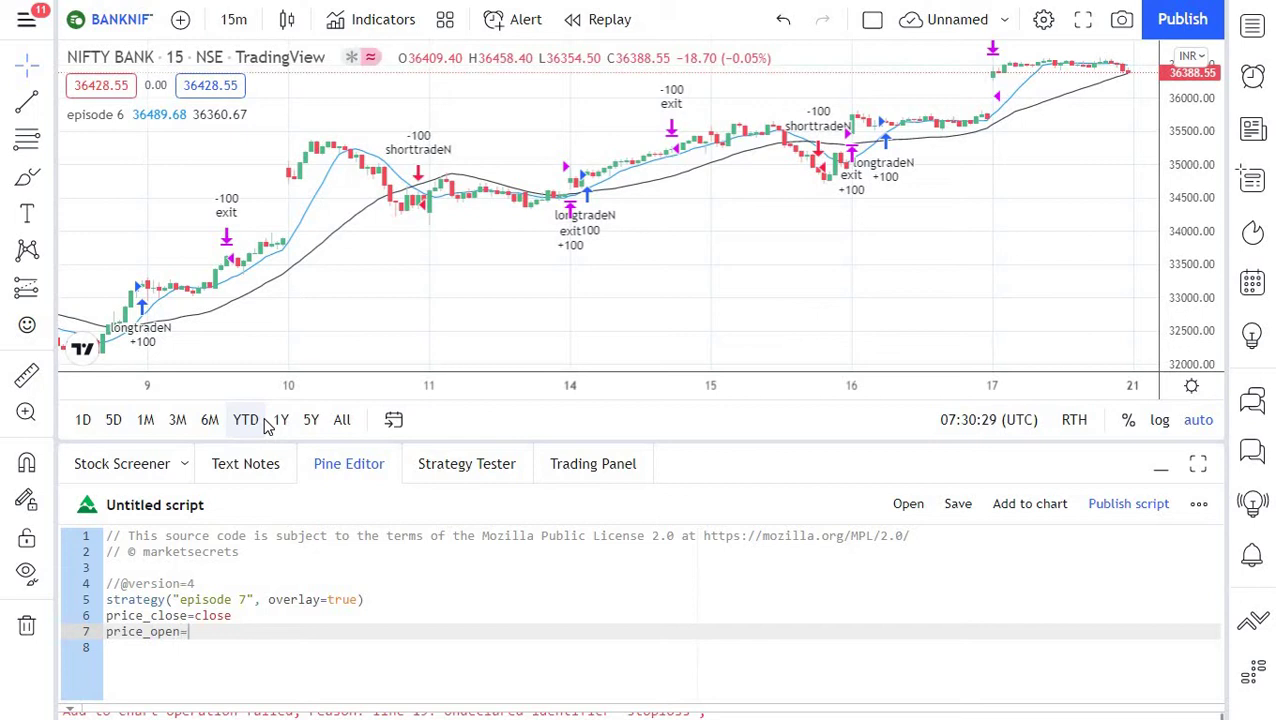
{"action": "type", "text": "open"}
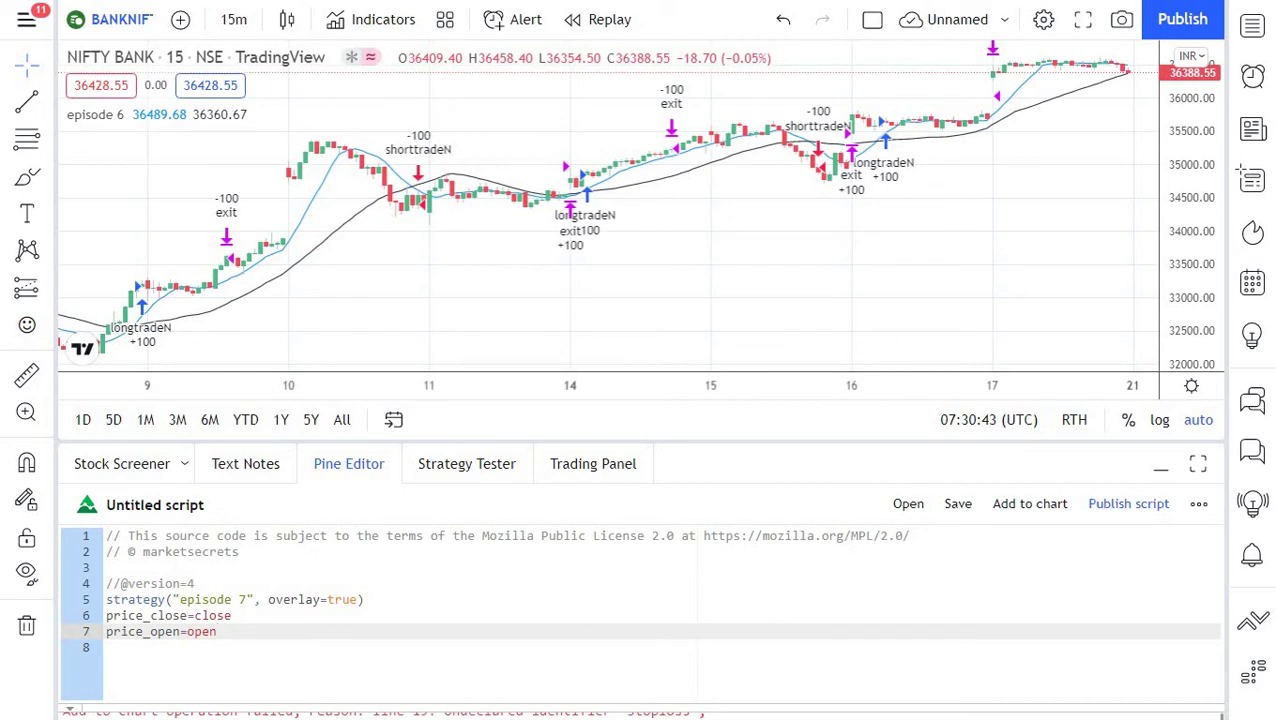
{"action": "key", "text": "Return"}
{"action": "type", "text": "p"}
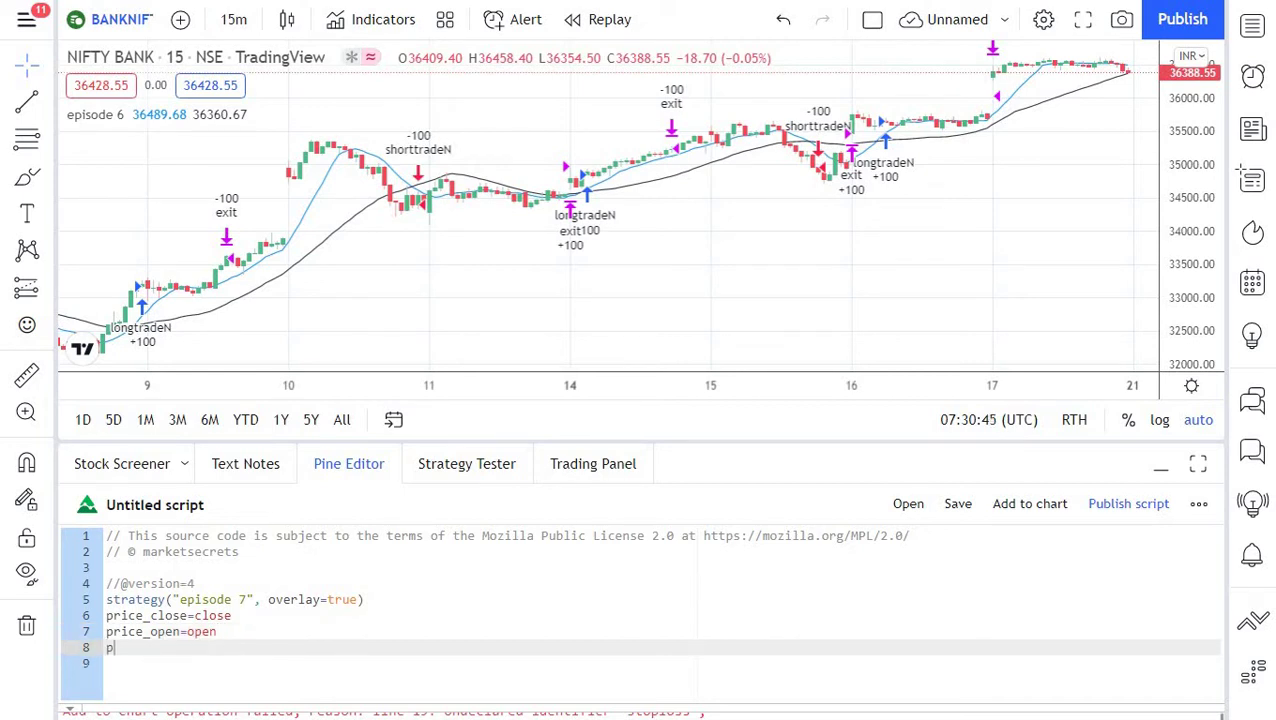
{"action": "type", "text": "rice"}
{"action": "type", "text": "_change"}
{"action": "type", "text": "=price"}
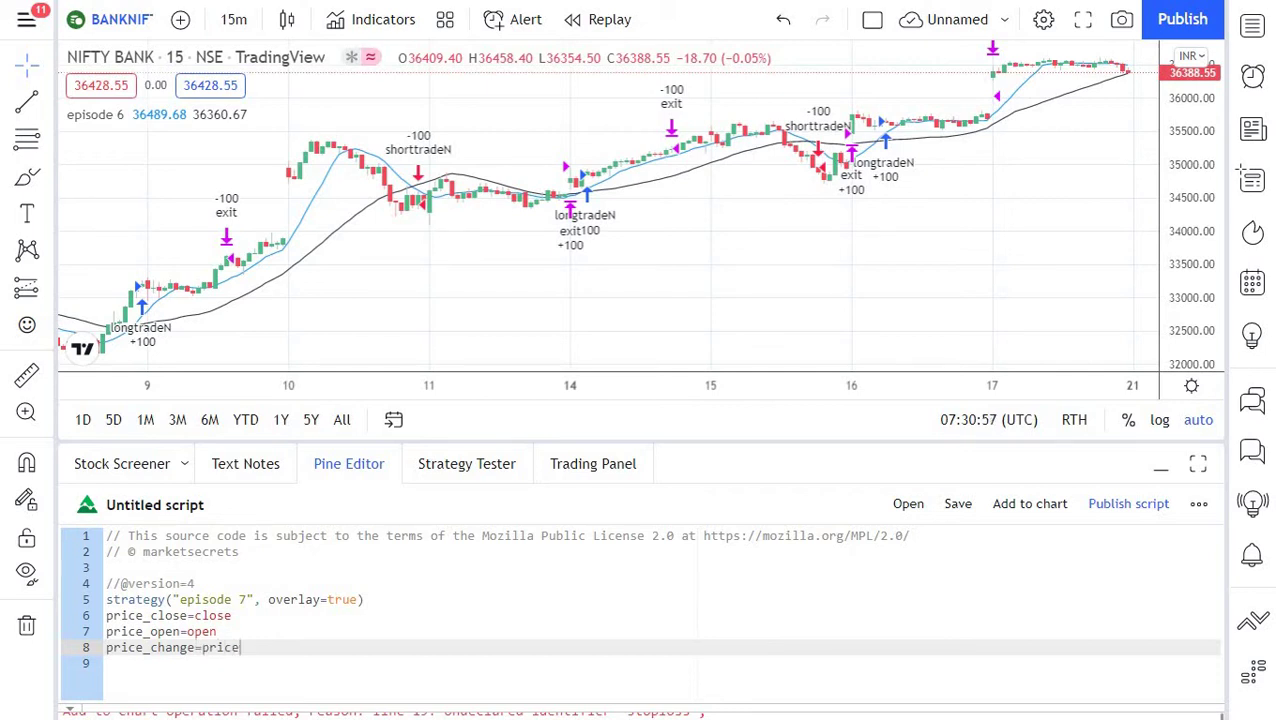
{"action": "type", "text": "_close/p"}
{"action": "type", "text": "rice_"}
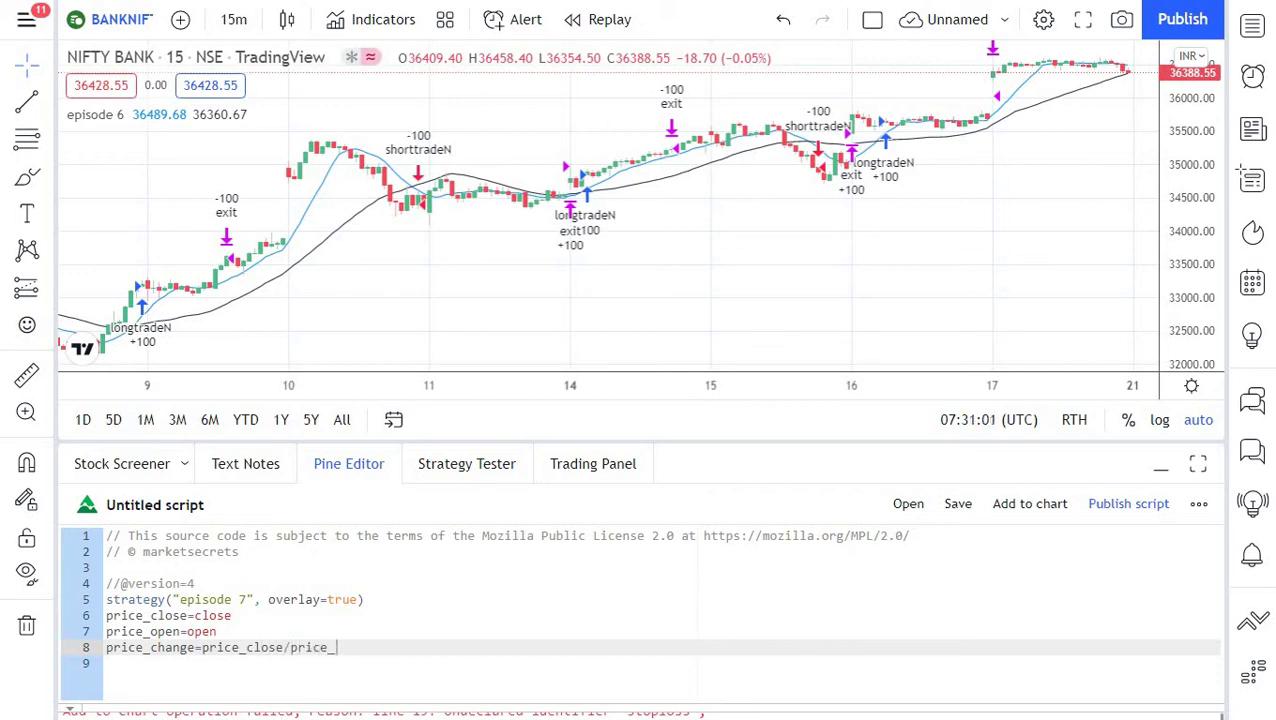
{"action": "type", "text": "open"}
{"action": "double_click", "coordinate": [155, 652]}
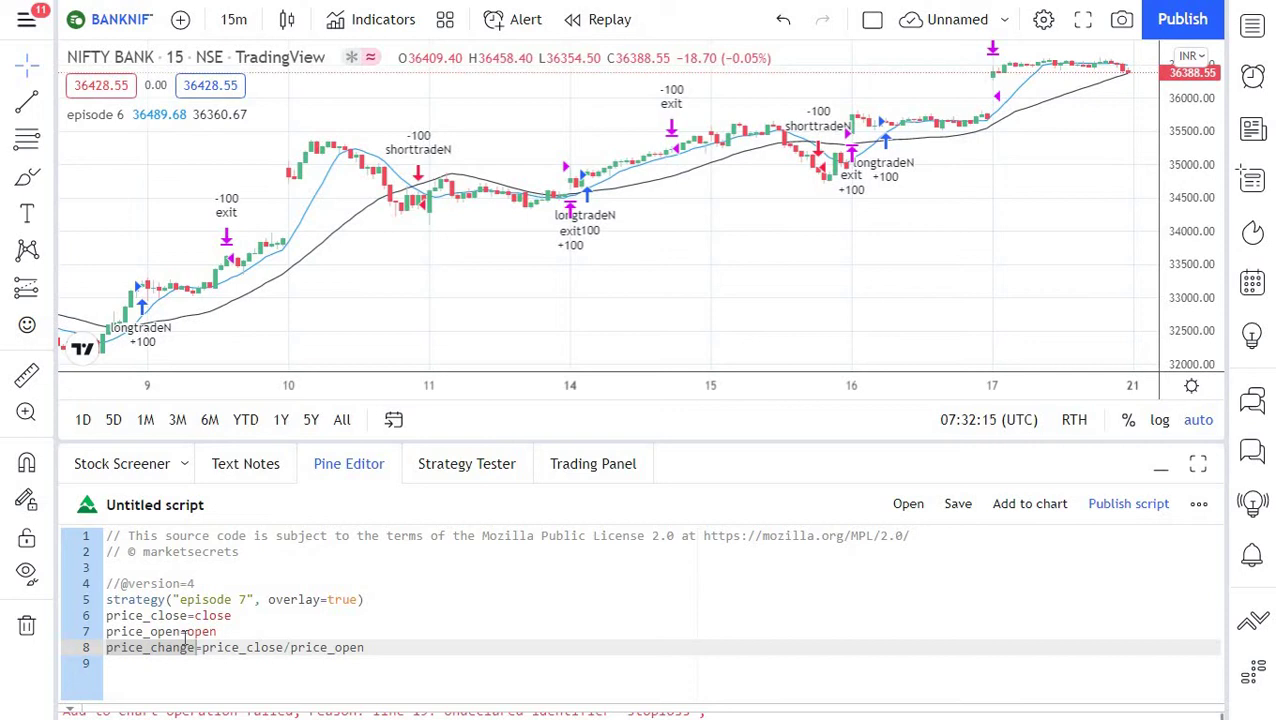
Add 'if price_change<0.97' with strategy.entry("long",strategy.long,100) indented beneath it.
{"action": "key", "text": "End"}
{"action": "key", "text": "Return"}
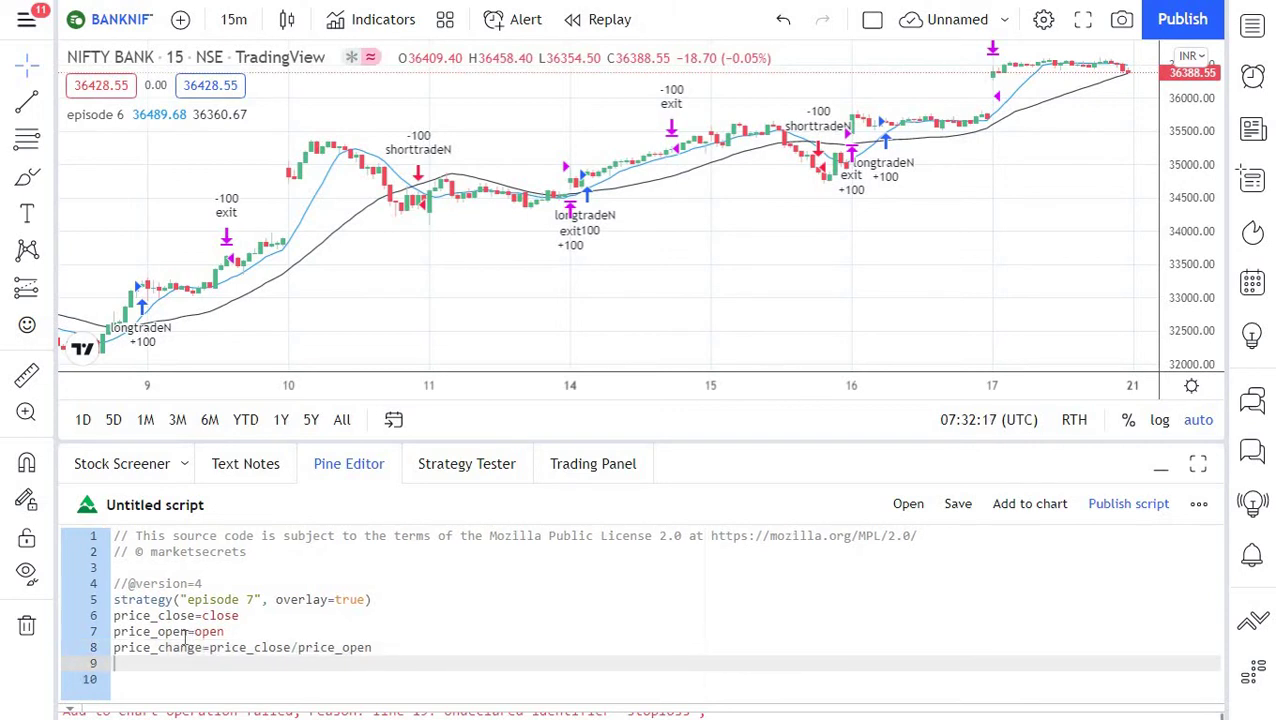
{"action": "type", "text": "if"}
{"action": "type", "text": " price_"}
{"action": "type", "text": "change"}
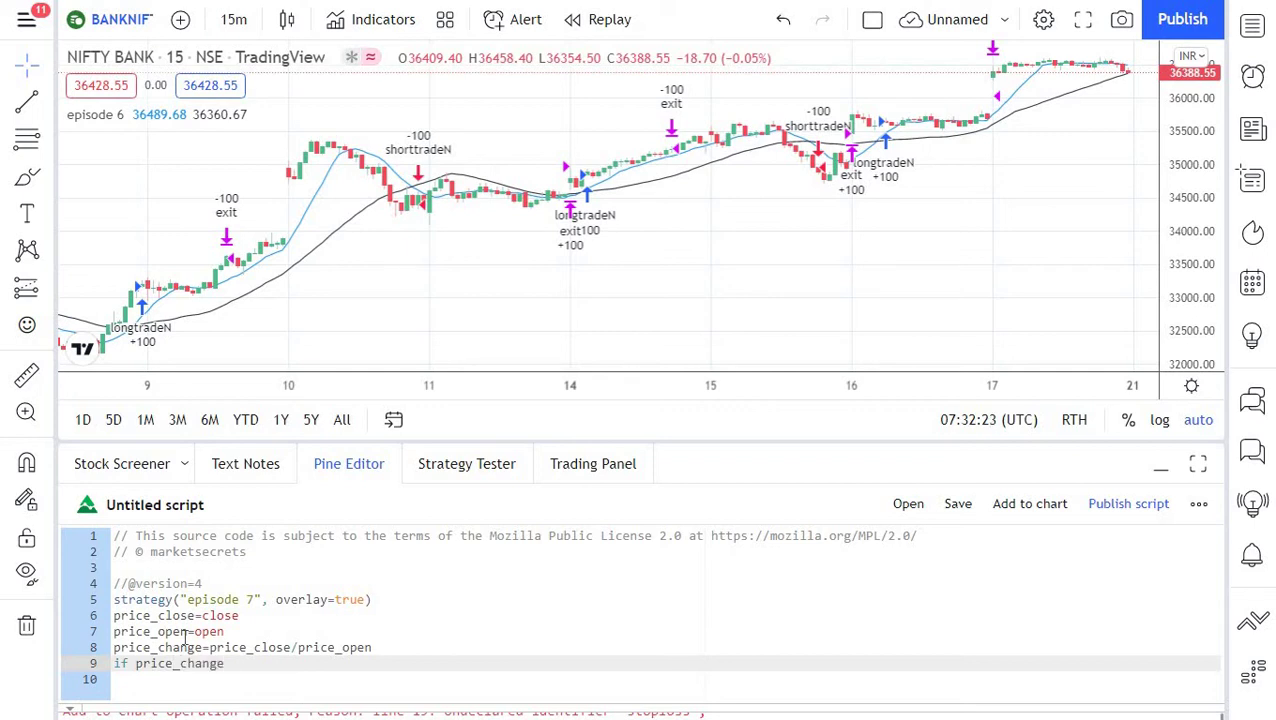
{"action": "type", "text": "<0."}
{"action": "type", "text": "97"}
{"action": "key", "text": "Return"}
{"action": "type", "text": "st"}
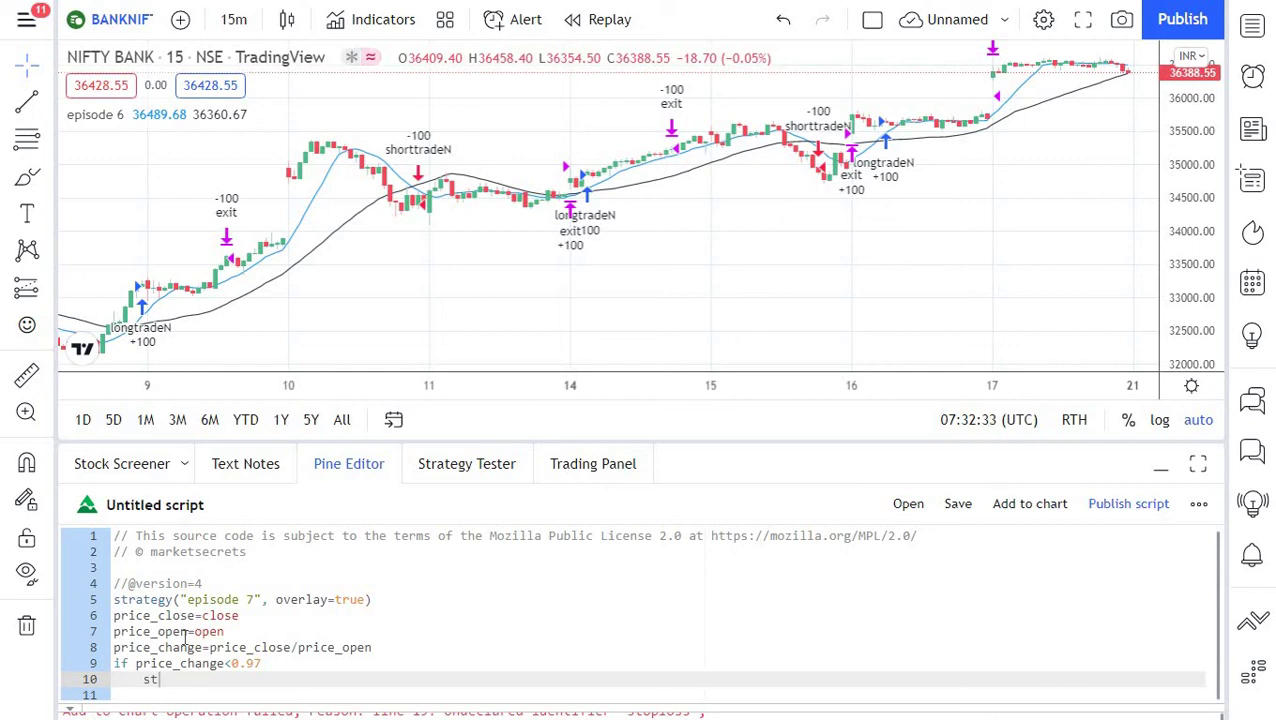
{"action": "type", "text": "rategy"}
{"action": "type", "text": ".en"}
{"action": "type", "text": "try"}
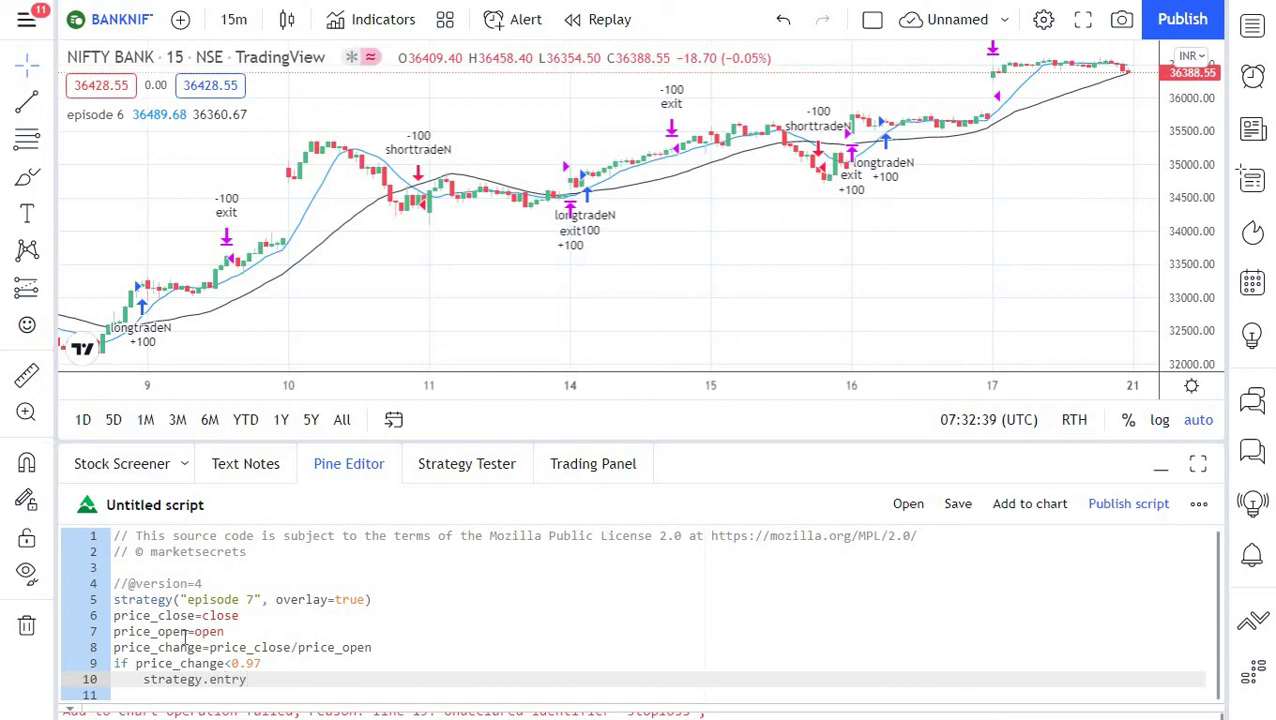
{"action": "type", "text": "(\"lo"}
{"action": "type", "text": "ng\","}
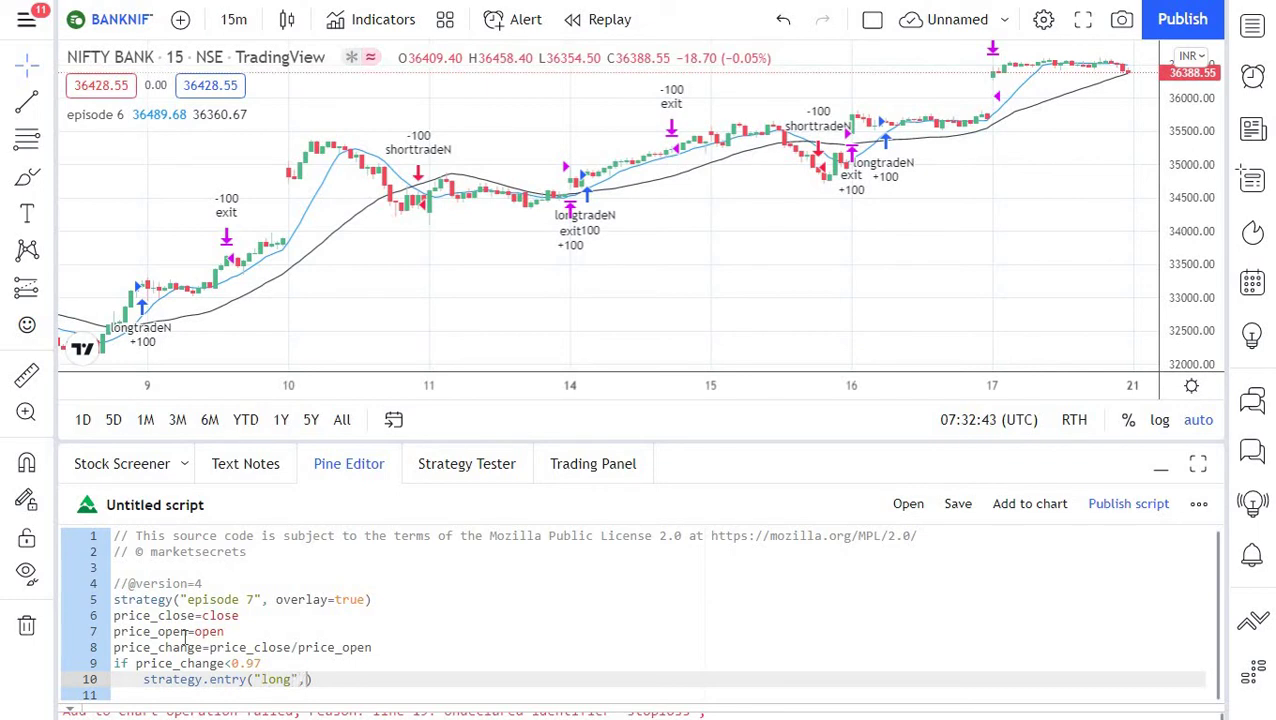
{"action": "type", "text": "strat"}
{"action": "type", "text": "egy.l"}
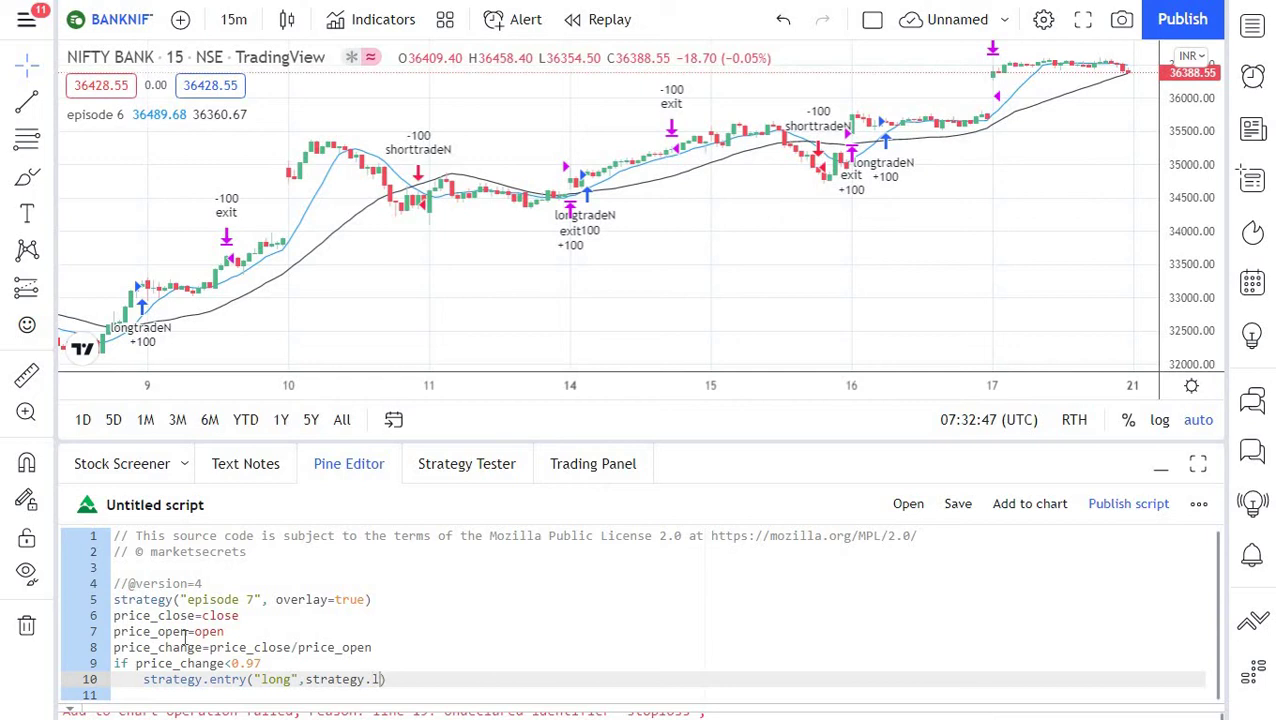
{"action": "type", "text": "ong,1"}
{"action": "type", "text": "00"}
Duplicate the if block as 'if price_change>1.03' with a "short" strategy.short entry of 100.
{"action": "mouse_move", "coordinate": [440, 679]}
{"action": "left_mouse_down"}
{"action": "mouse_move", "coordinate": [115, 647]}
{"action": "mouse_move", "coordinate": [106, 665]}
{"action": "left_mouse_up"}
{"action": "key", "text": "ctrl+c"}
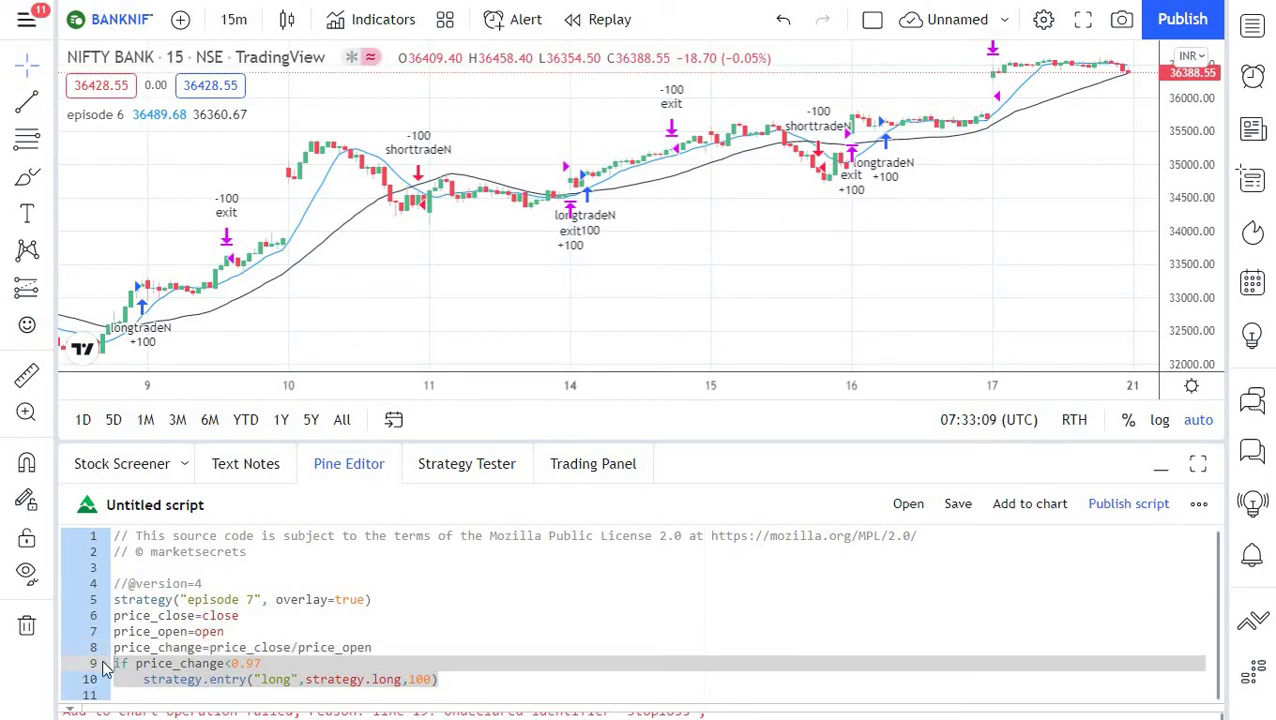
{"action": "left_click", "coordinate": [446, 679]}
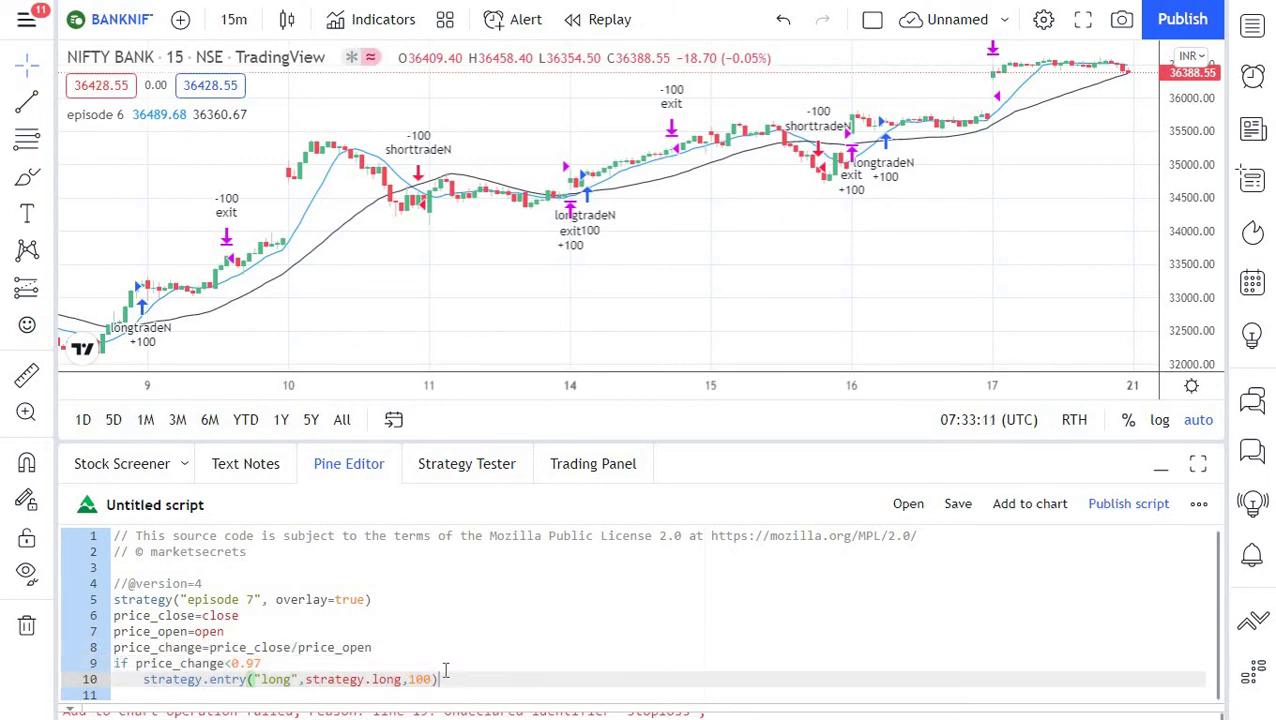
{"action": "key", "text": "Return"}
{"action": "key", "text": "ctrl+v"}
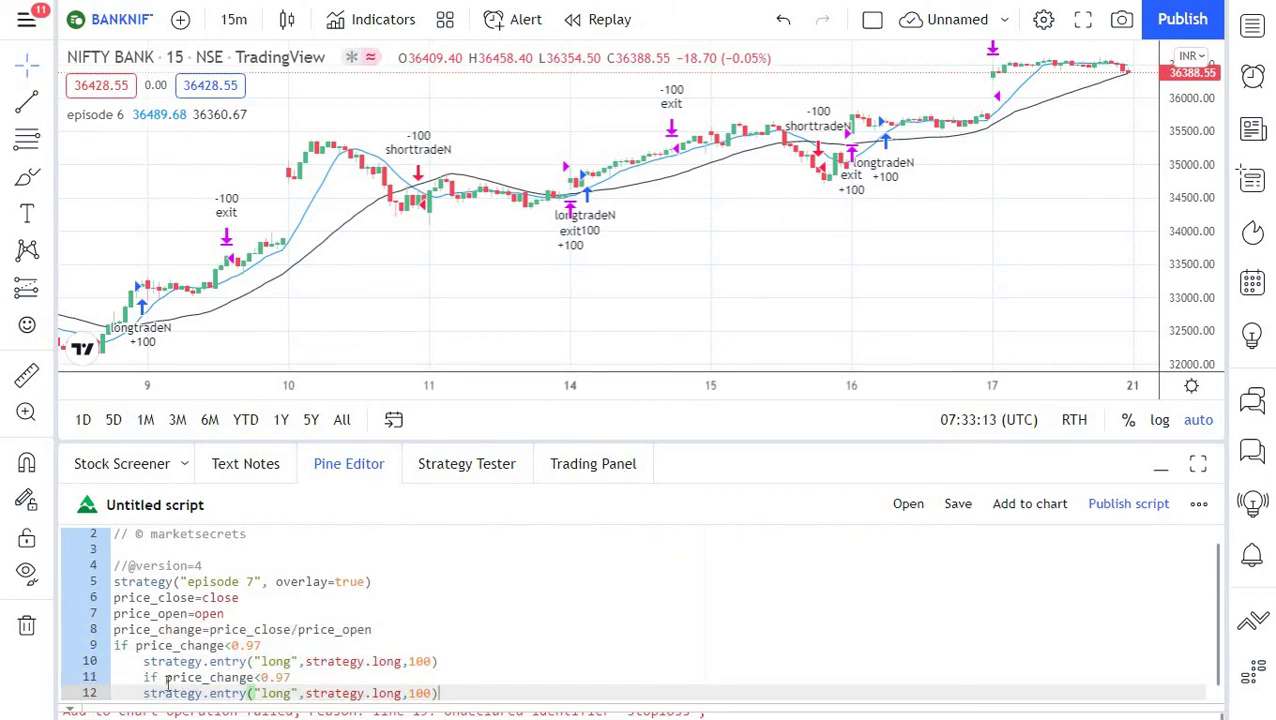
{"action": "left_click", "coordinate": [145, 678]}
{"action": "key", "text": "BackSpace"}
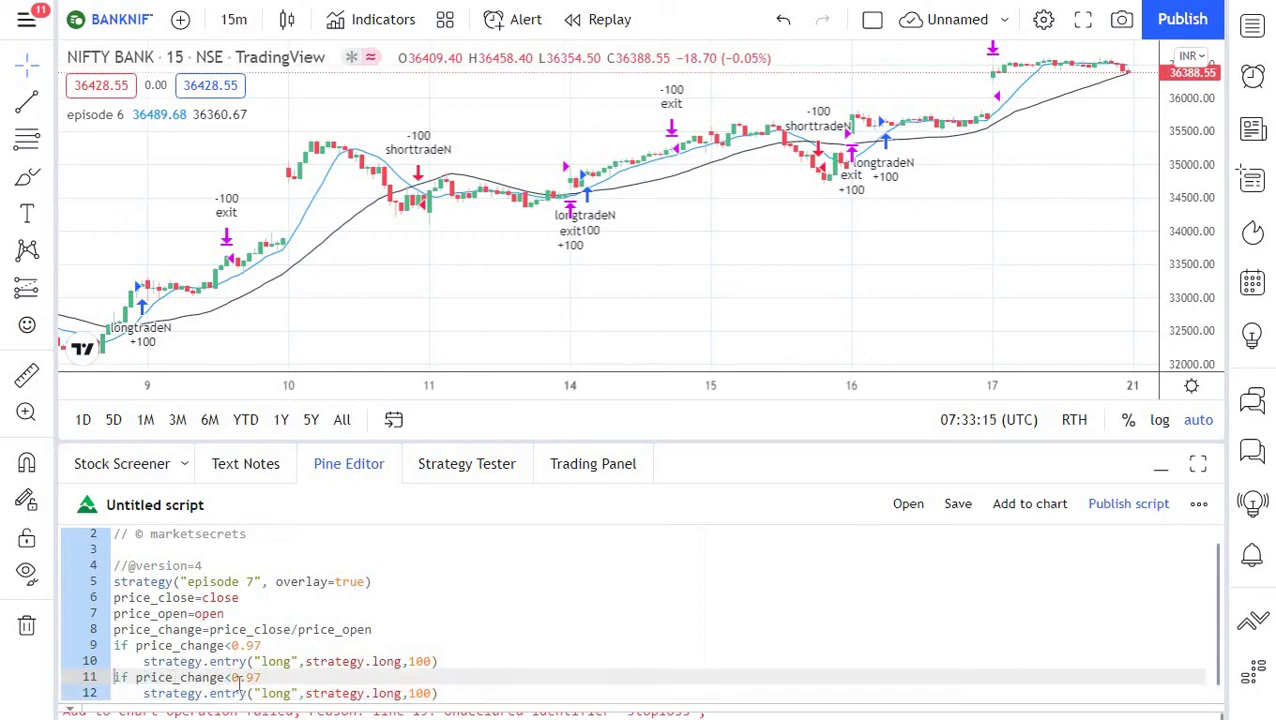
{"action": "left_click_drag", "start_coordinate": [262, 677], "coordinate": [229, 677]}
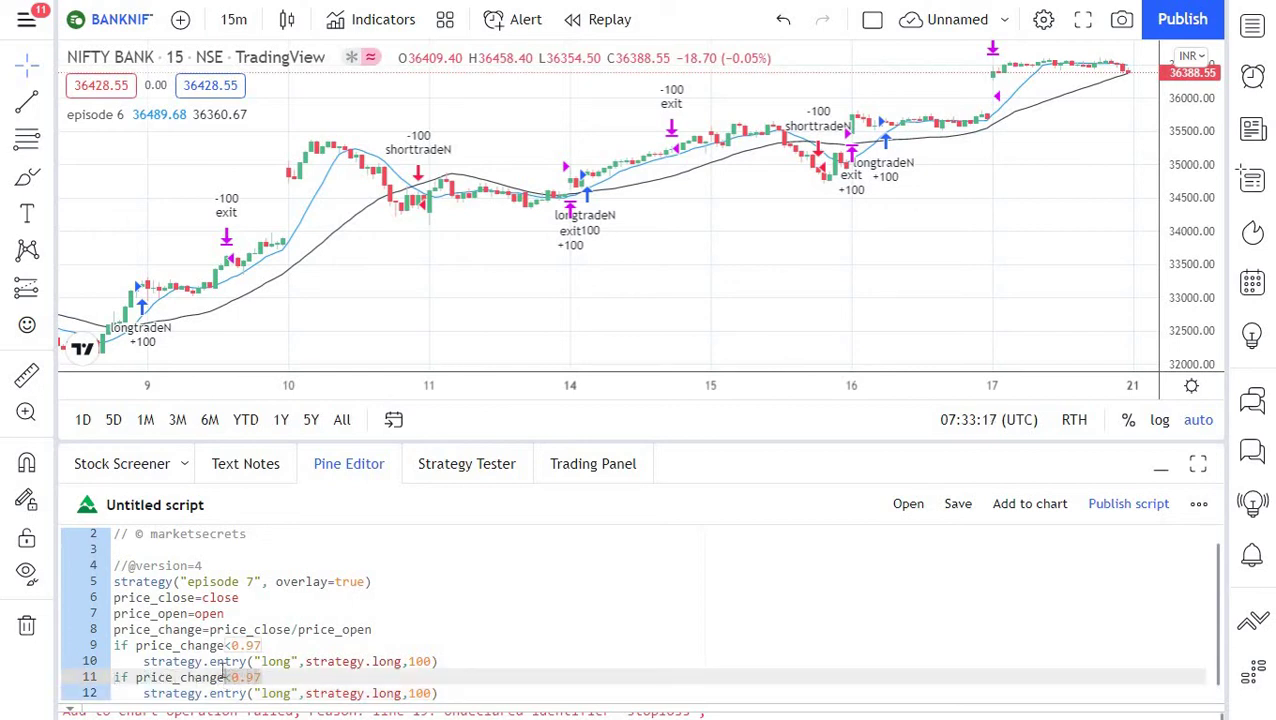
{"action": "type", "text": ">"}
{"action": "type", "text": "1.03"}
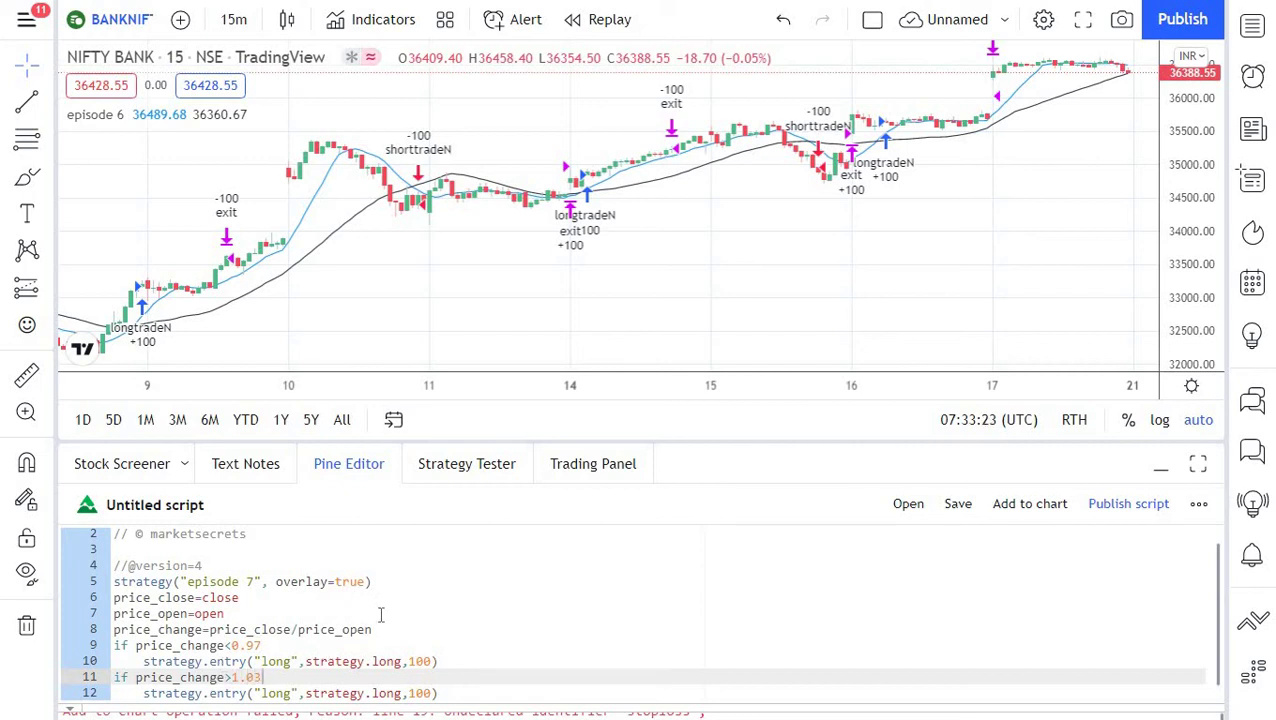
{"action": "double_click", "coordinate": [378, 695]}
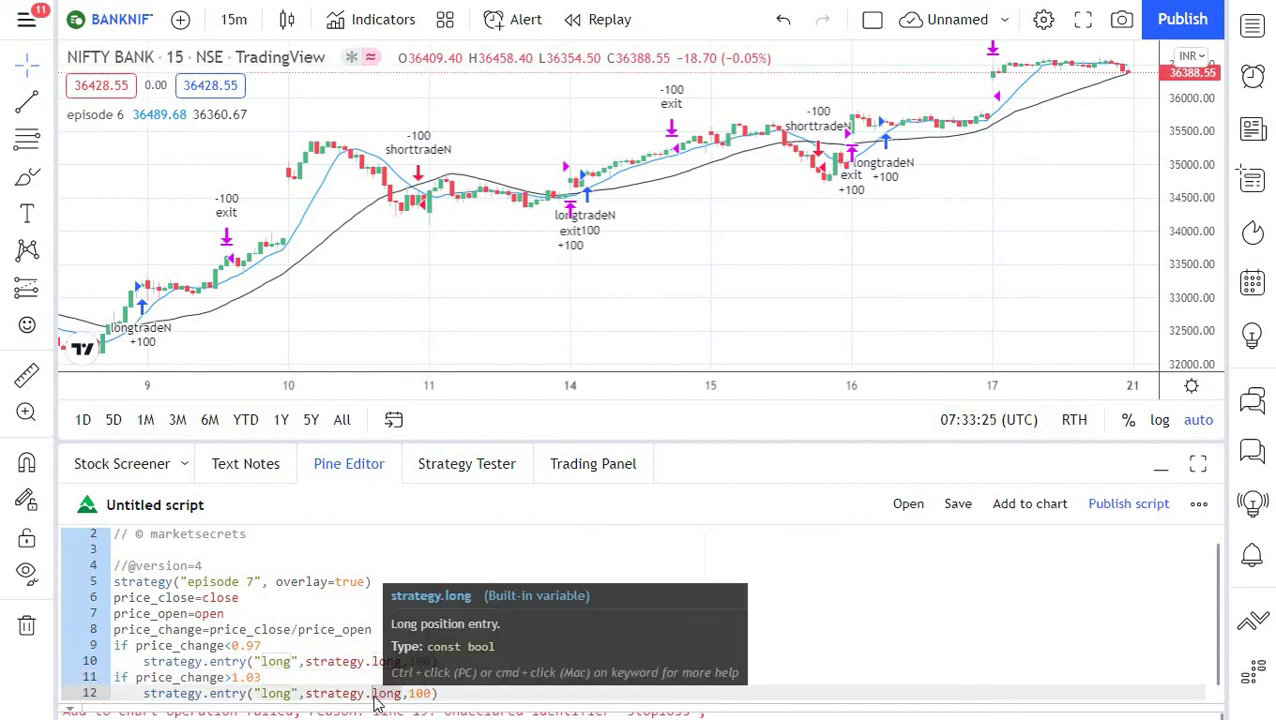
{"action": "type", "text": "short"}
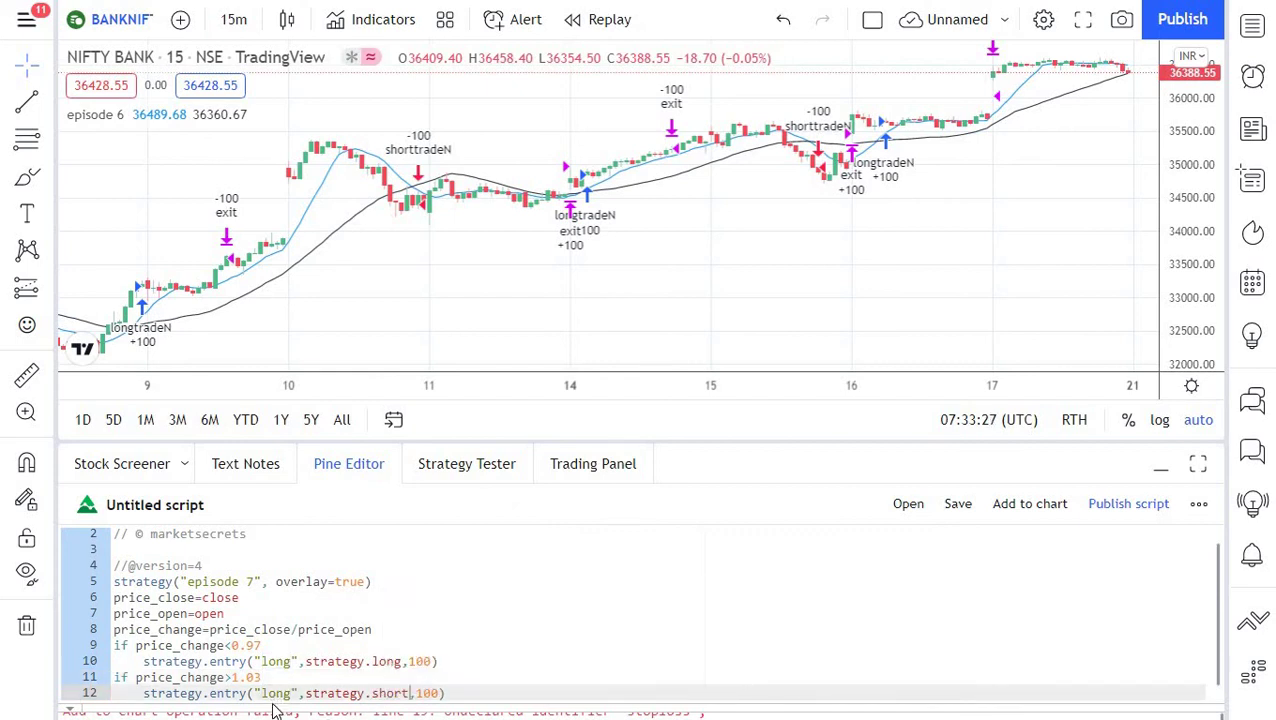
{"action": "double_click", "coordinate": [273, 694]}
{"action": "type", "text": "short"}
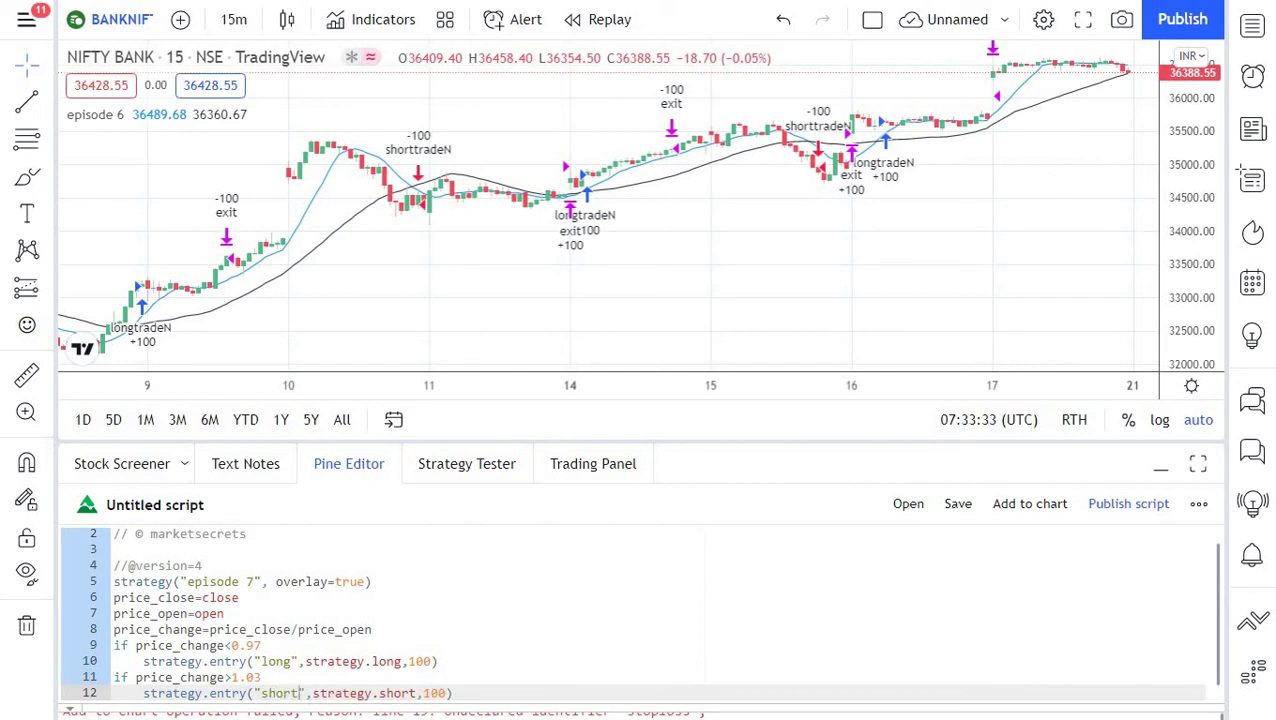
Add a plot(price_change) line below the short entry.
{"action": "scroll", "coordinate": [308, 654], "scroll_direction": "down", "scroll_amount": 1}
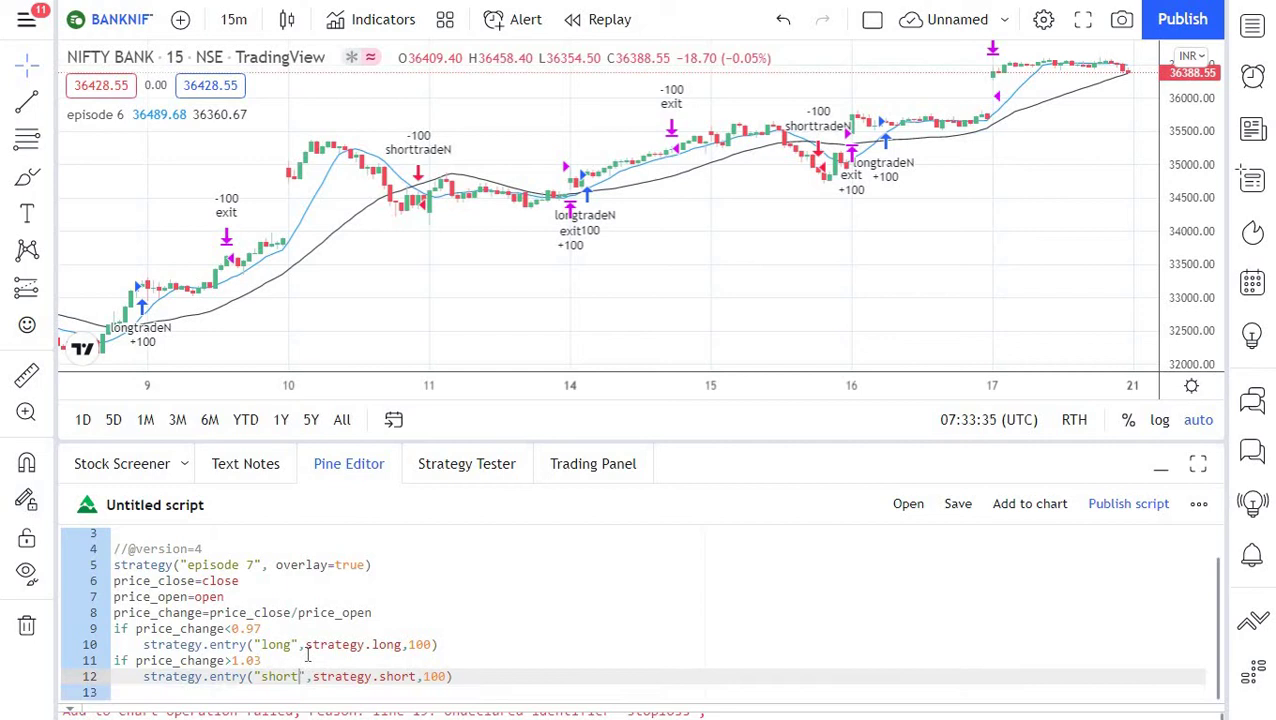
{"action": "key", "text": "Down"}
{"action": "type", "text": "p"}
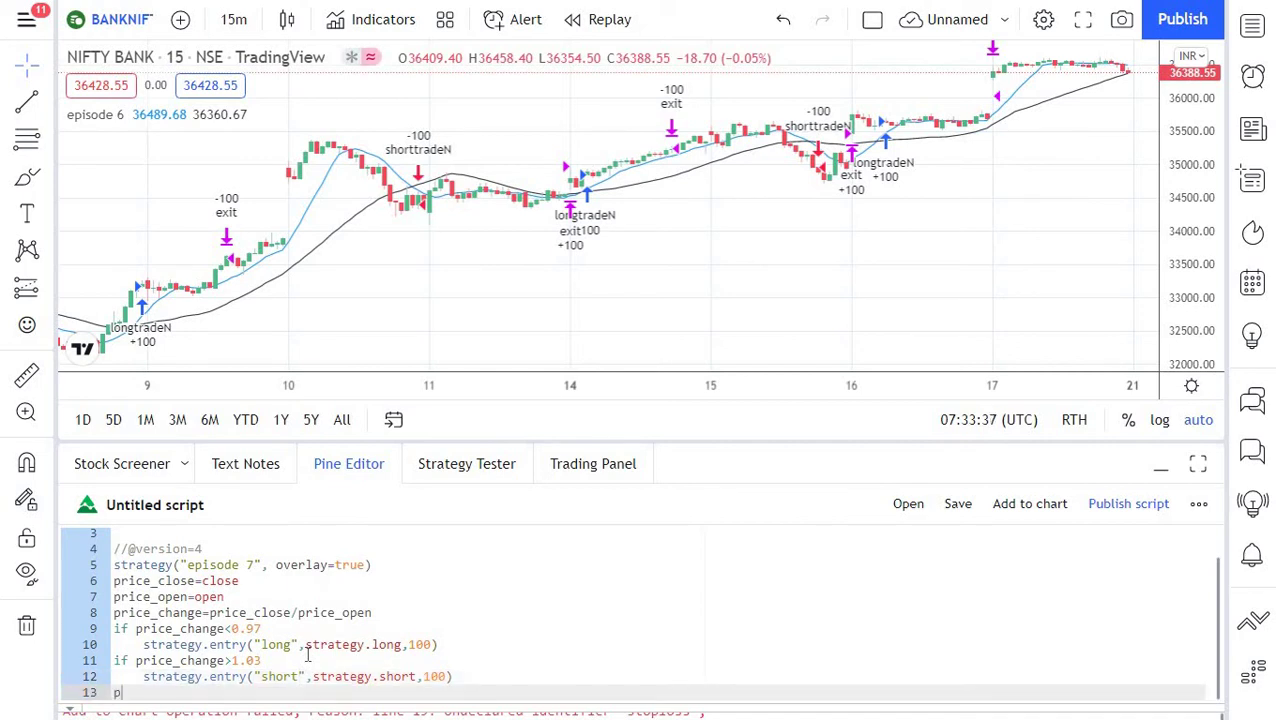
{"action": "type", "text": "lot("}
{"action": "type", "text": "price"}
{"action": "type", "text": "_c"}
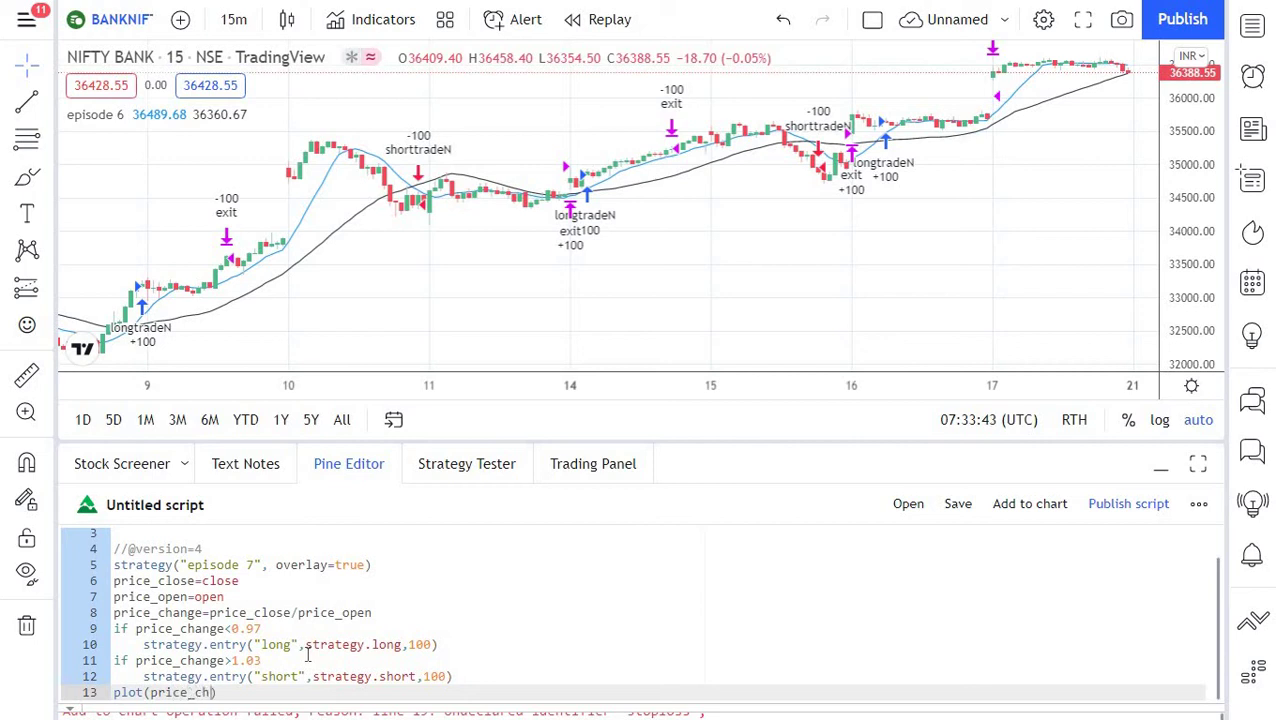
{"action": "type", "text": "hange"}
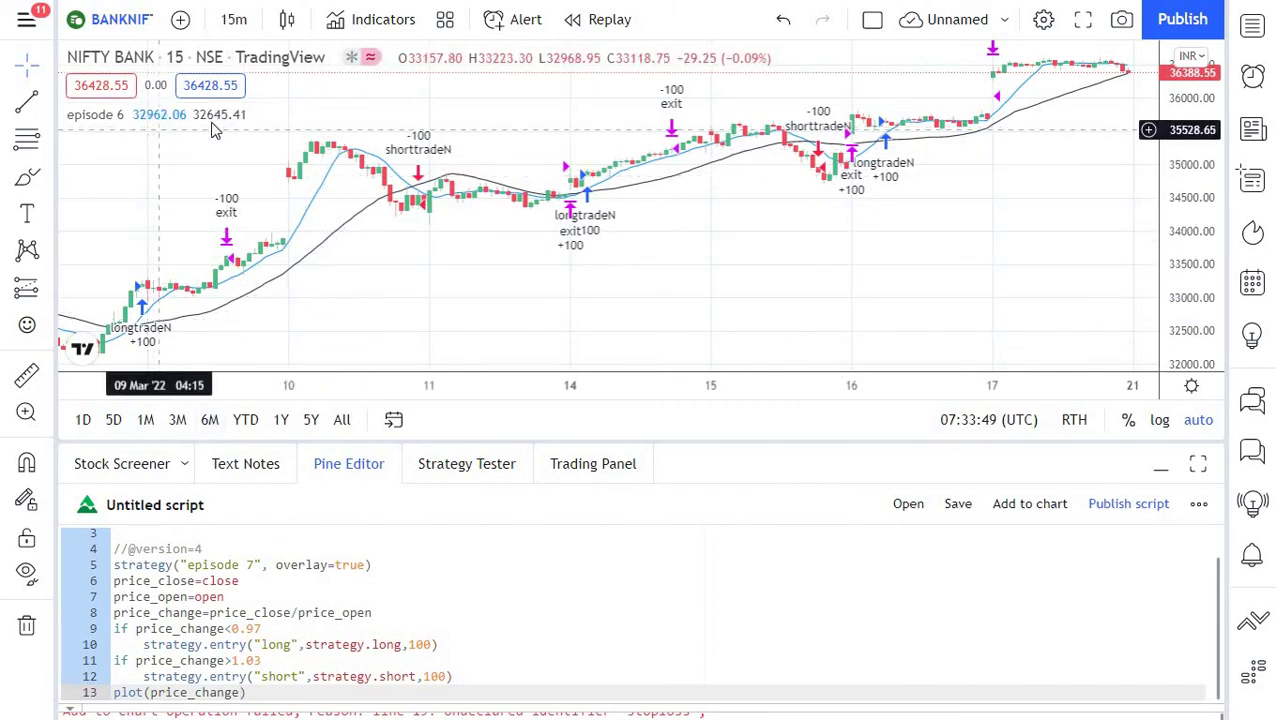
{"action": "mouse_move", "coordinate": [95, 114]}
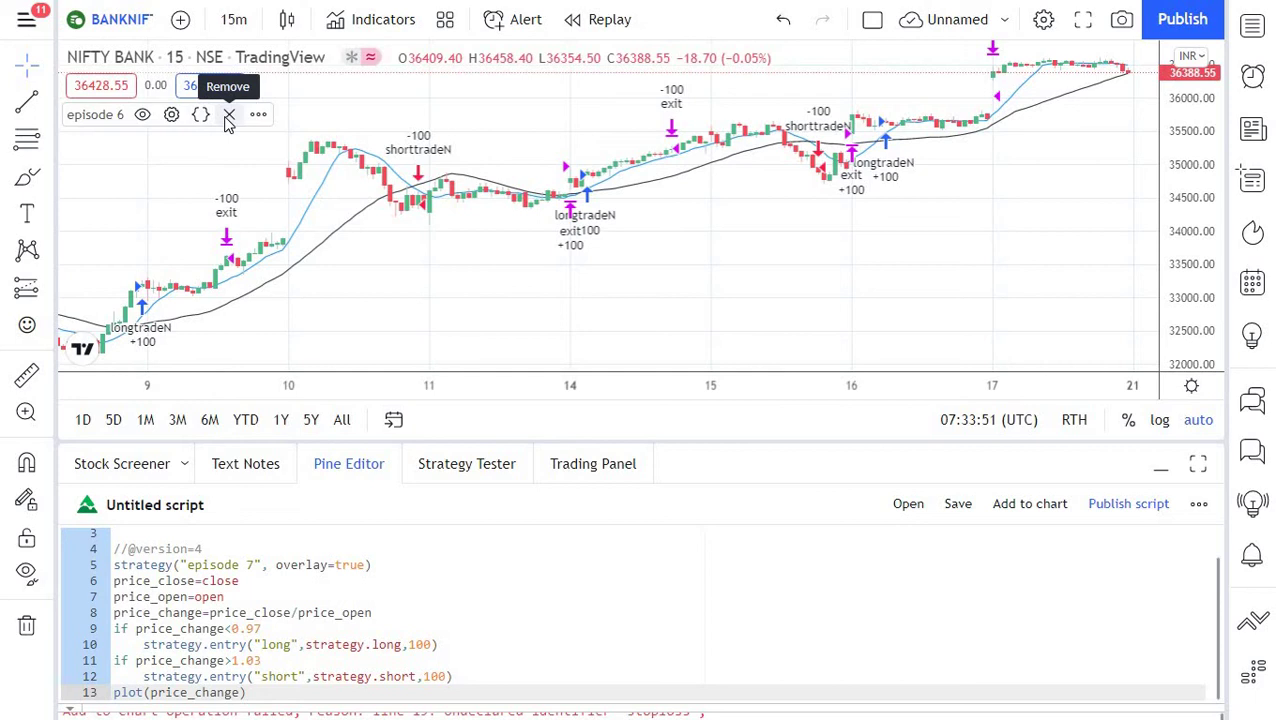
Remove episode 6 from the chart, delete overlay=true, and add episode 7 to the chart.
{"action": "left_click", "coordinate": [227, 116]}
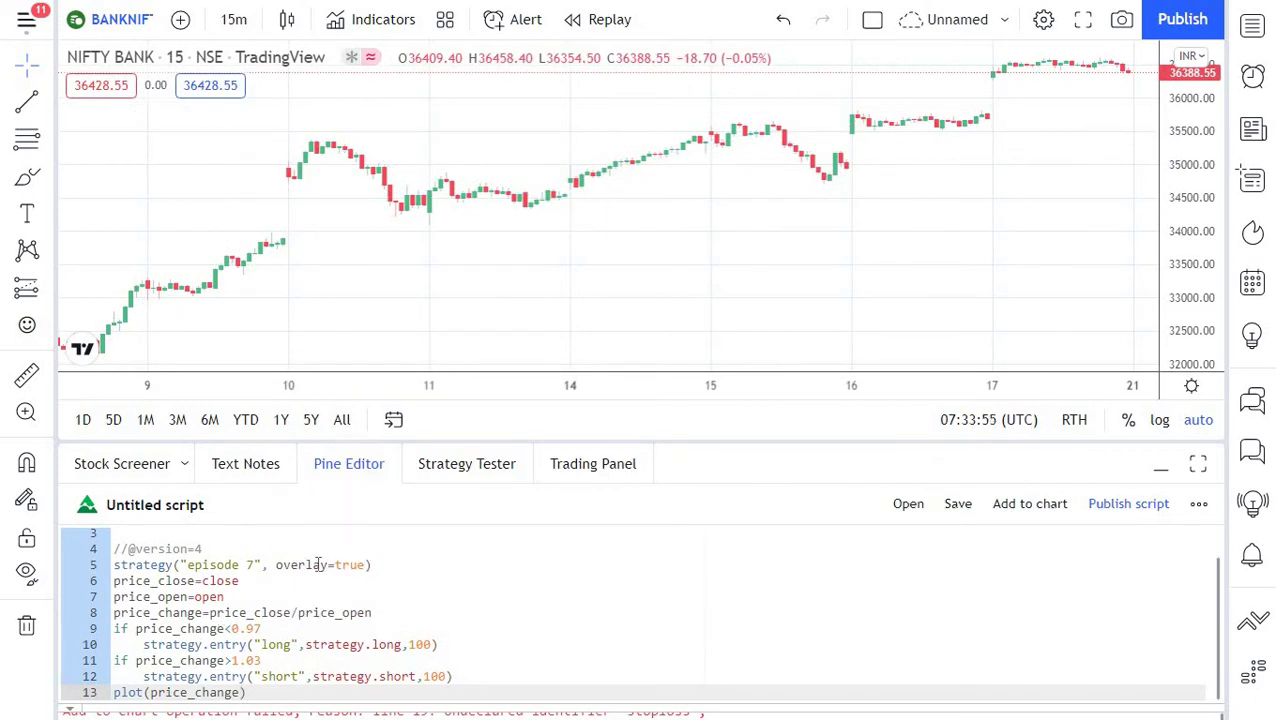
{"action": "left_click", "coordinate": [265, 565]}
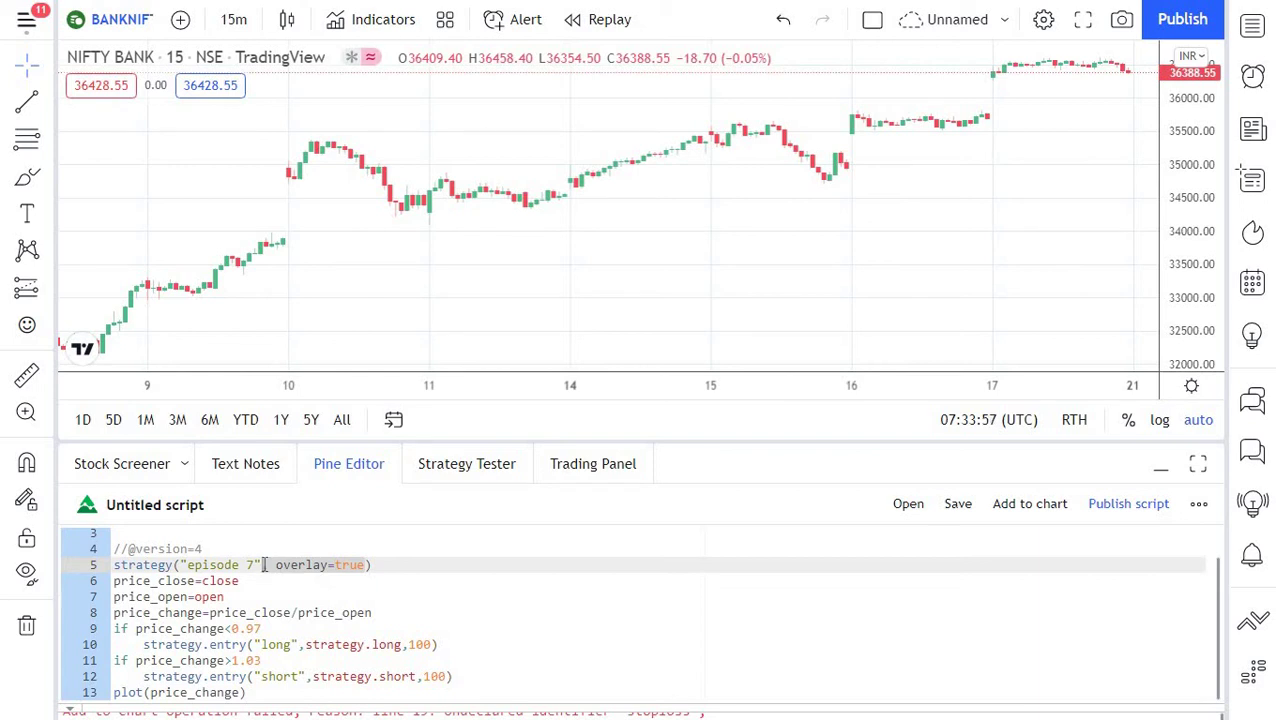
{"action": "key", "text": "Delete"}
{"action": "key", "text": "Delete"}
{"action": "key", "text": "Delete"}
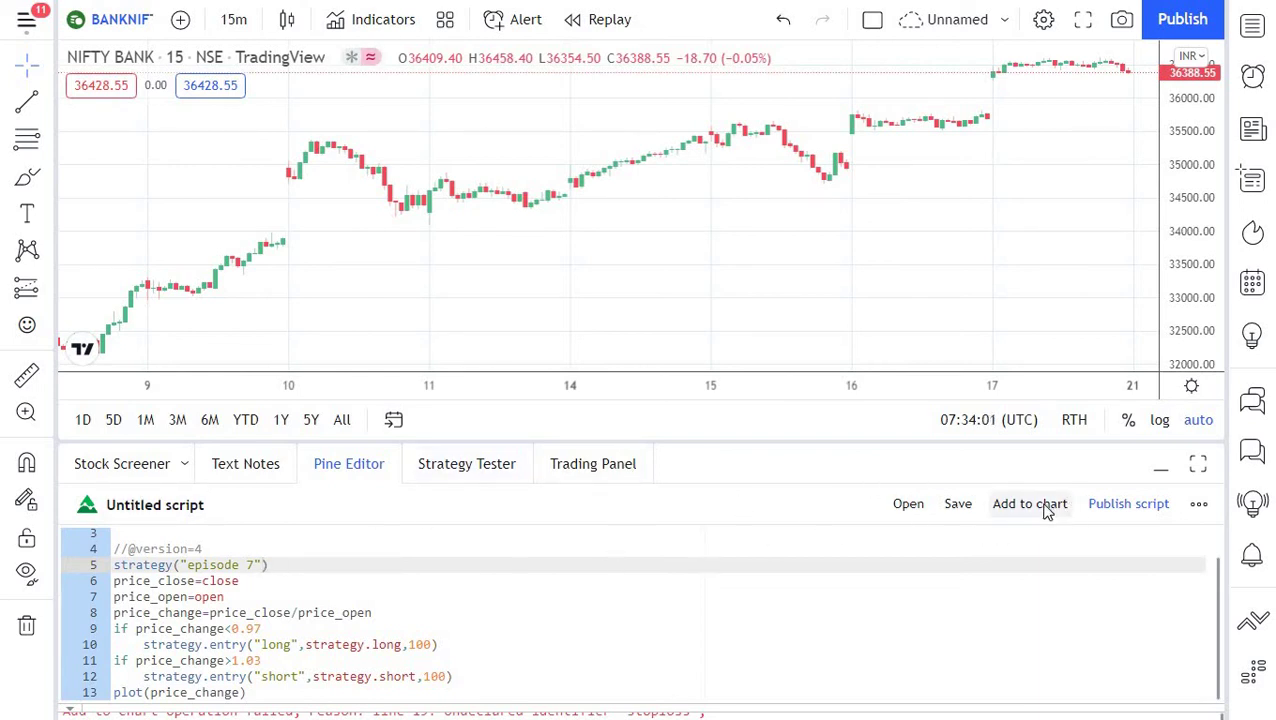
{"action": "left_click", "coordinate": [1047, 510]}
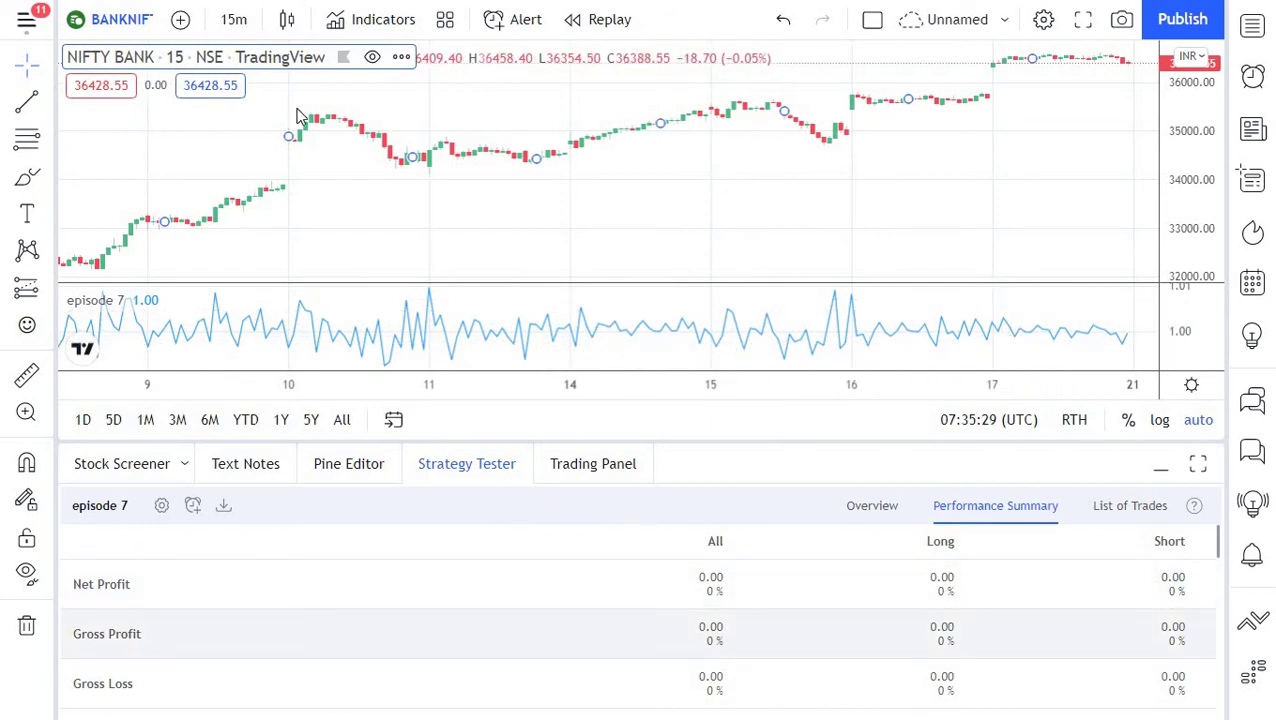
Switch NIFTY BANK to 1-day candles and scroll through the Performance Summary.
{"action": "left_click", "coordinate": [232, 19]}
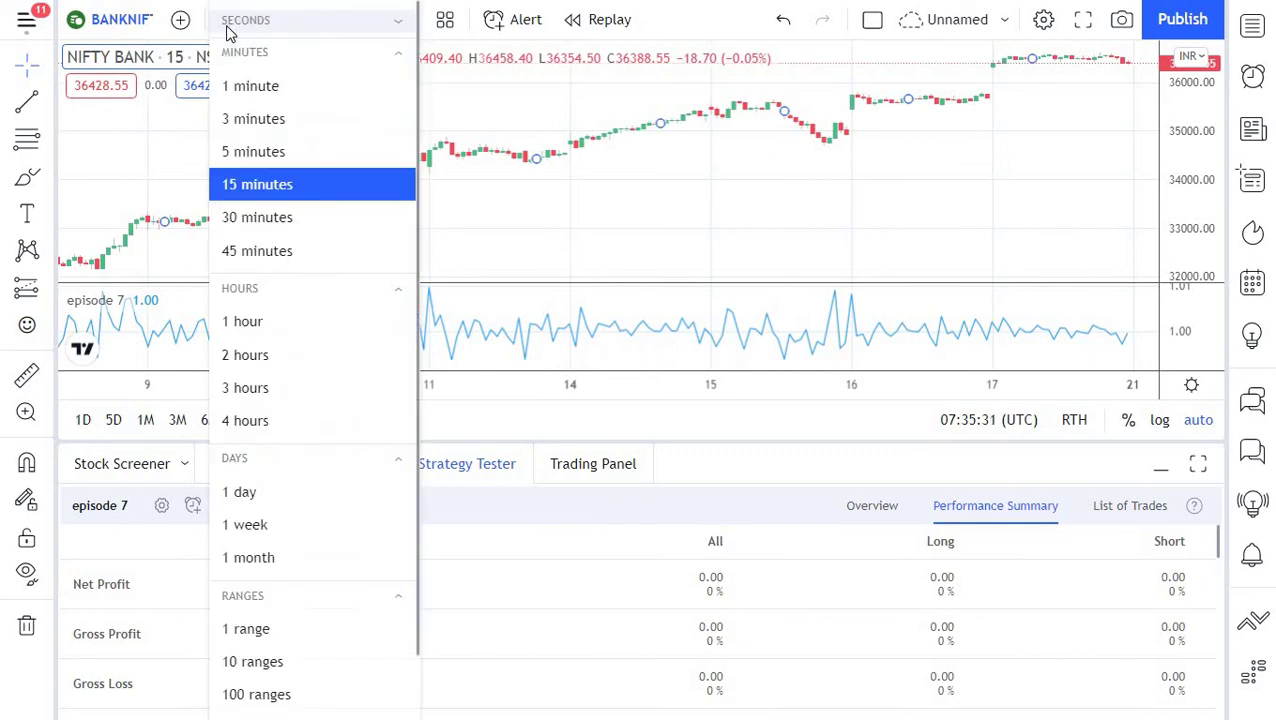
{"action": "left_click", "coordinate": [245, 491]}
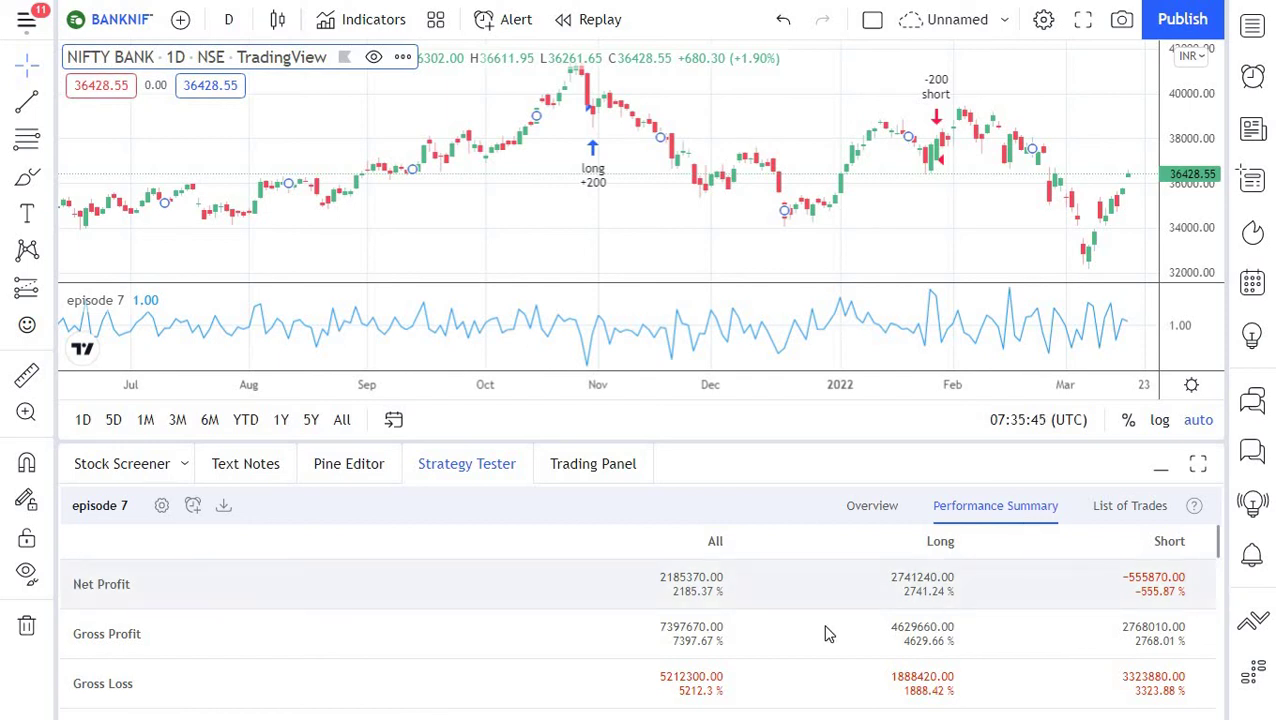
{"action": "scroll", "coordinate": [810, 622], "scroll_direction": "down", "scroll_amount": 2}
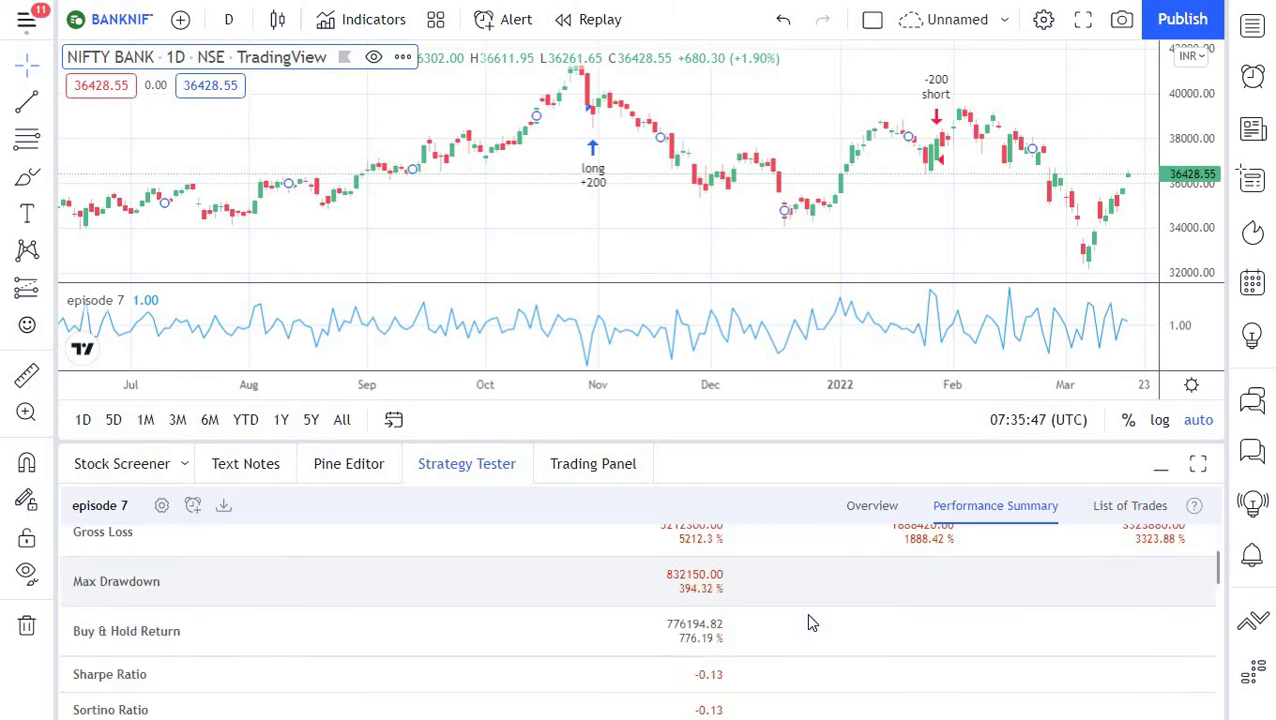
{"action": "scroll", "coordinate": [810, 622], "scroll_direction": "down", "scroll_amount": 1}
{"action": "scroll", "coordinate": [810, 622], "scroll_direction": "down", "scroll_amount": 3}
{"action": "scroll", "coordinate": [810, 622], "scroll_direction": "down", "scroll_amount": 2}
{"action": "scroll", "coordinate": [812, 620], "scroll_direction": "down", "scroll_amount": 5}
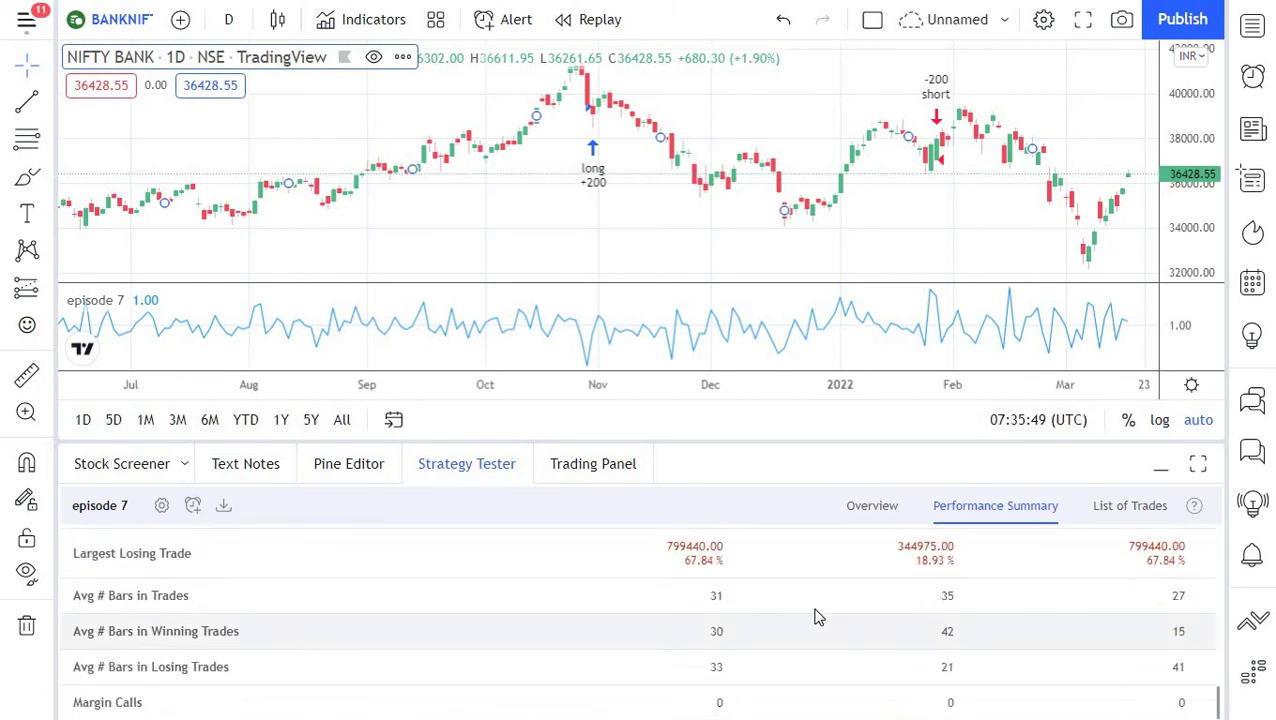
Browse the episode 7 List of Trades to the bottom.
{"action": "left_click", "coordinate": [1130, 505]}
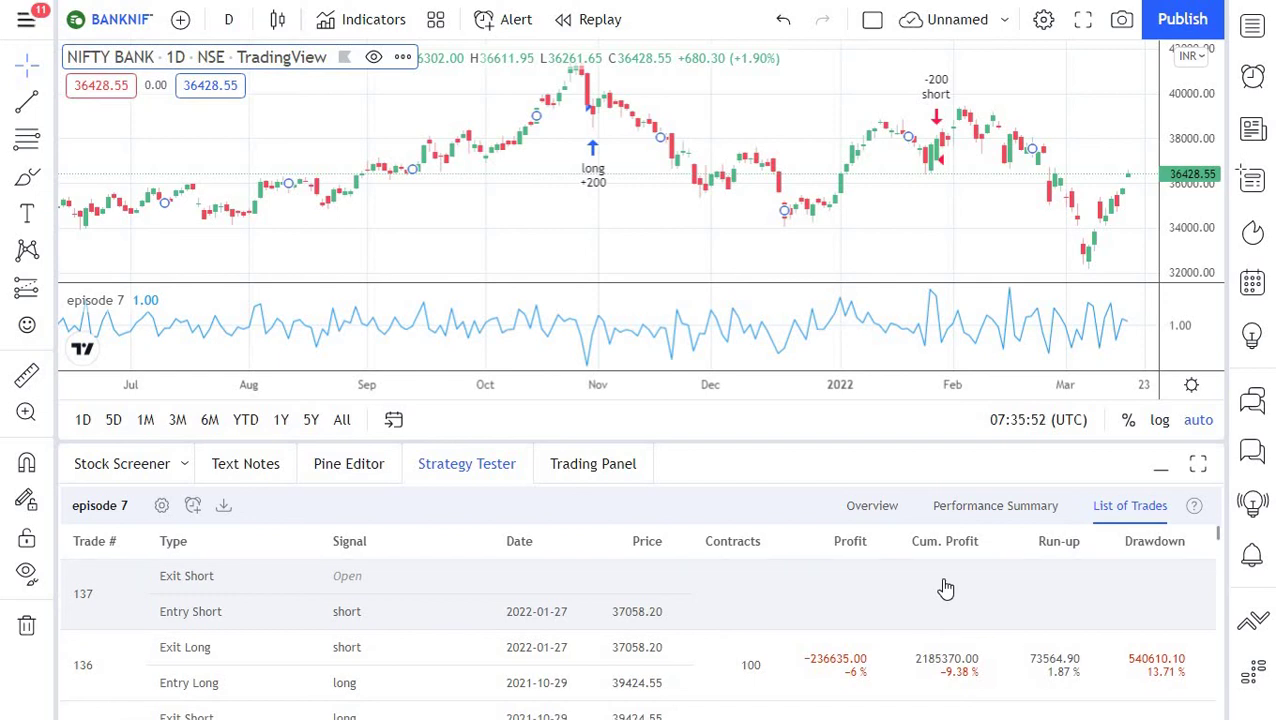
{"action": "scroll", "coordinate": [946, 589], "scroll_direction": "down", "scroll_amount": 2}
{"action": "scroll", "coordinate": [946, 589], "scroll_direction": "down", "scroll_amount": 1}
{"action": "scroll", "coordinate": [946, 589], "scroll_direction": "down", "scroll_amount": 5}
{"action": "scroll", "coordinate": [946, 589], "scroll_direction": "down", "scroll_amount": 5}
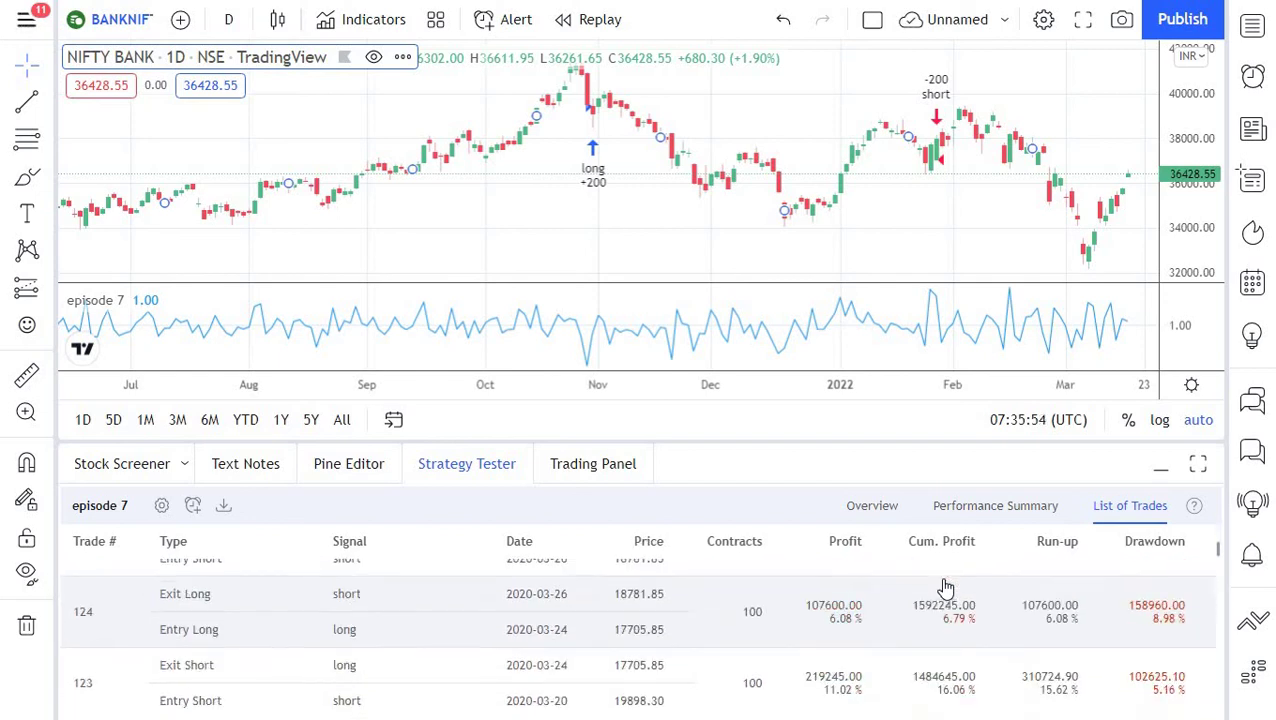
{"action": "scroll", "coordinate": [946, 589], "scroll_direction": "down", "scroll_amount": 1}
{"action": "scroll", "coordinate": [946, 589], "scroll_direction": "down", "scroll_amount": 3}
{"action": "scroll", "coordinate": [946, 589], "scroll_direction": "down", "scroll_amount": 3}
{"action": "scroll", "coordinate": [946, 589], "scroll_direction": "down", "scroll_amount": 5}
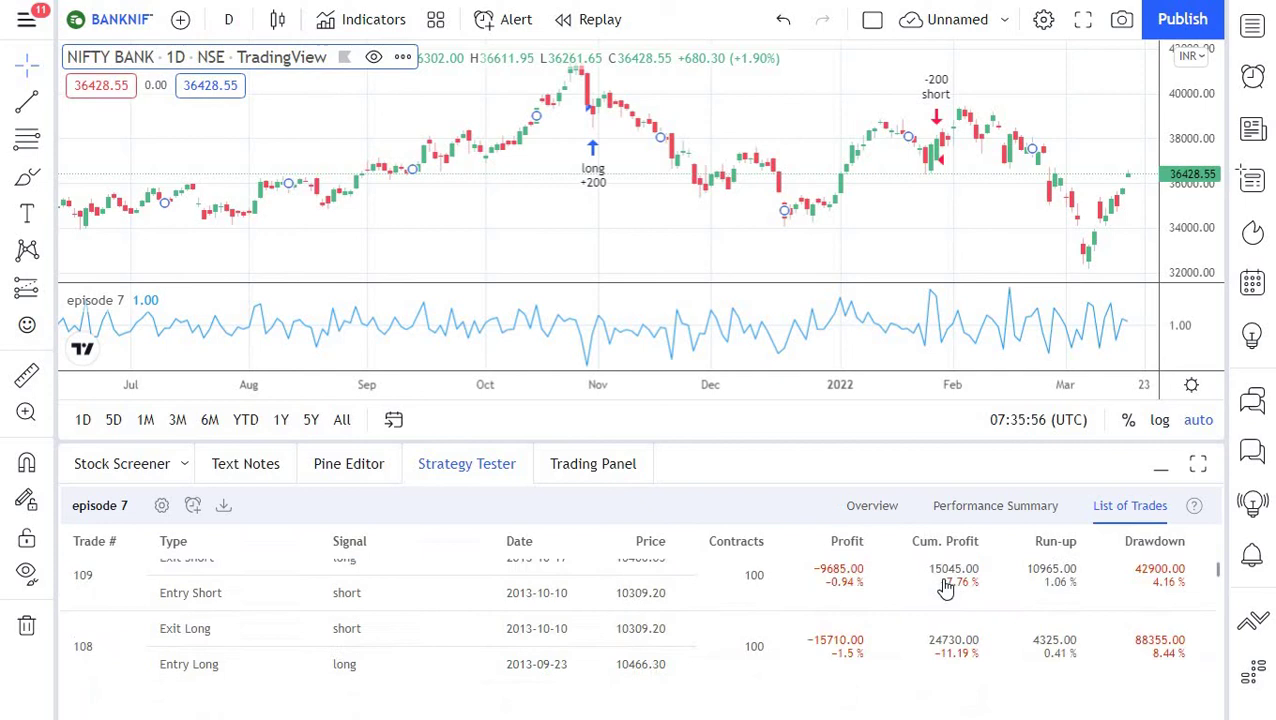
{"action": "scroll", "coordinate": [946, 589], "scroll_direction": "down", "scroll_amount": 4}
{"action": "left_click", "coordinate": [872, 505]}
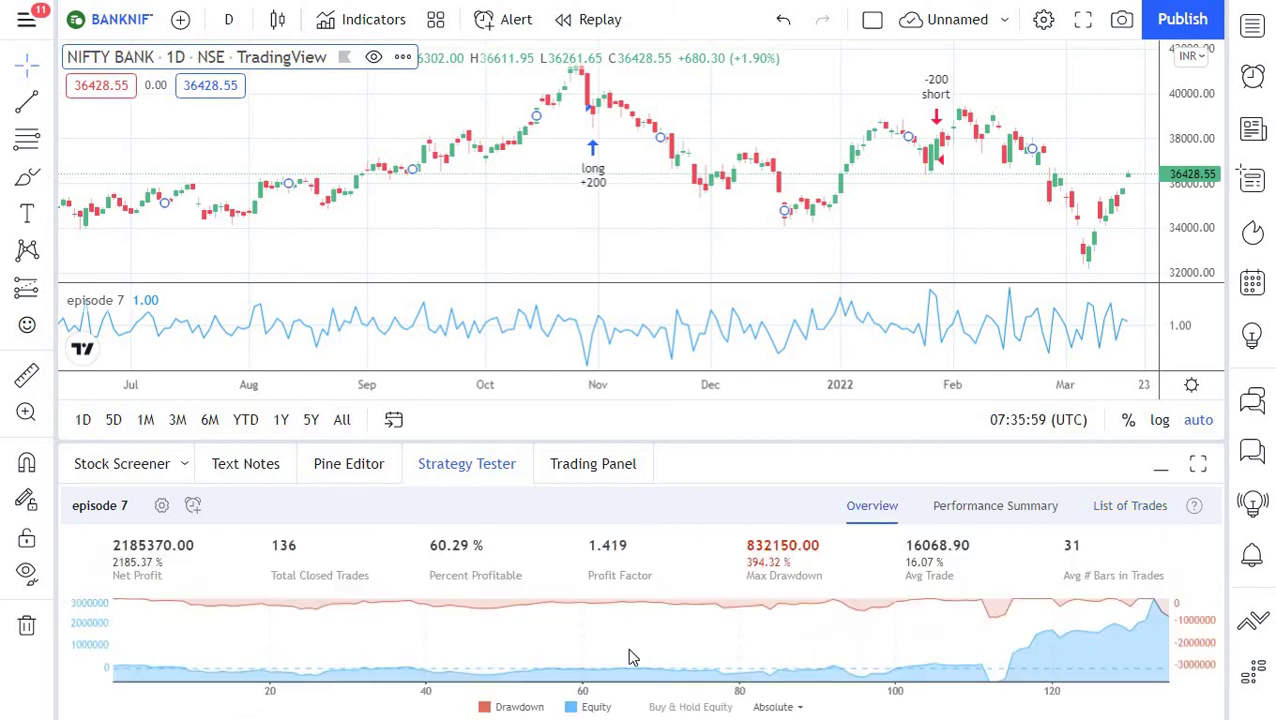